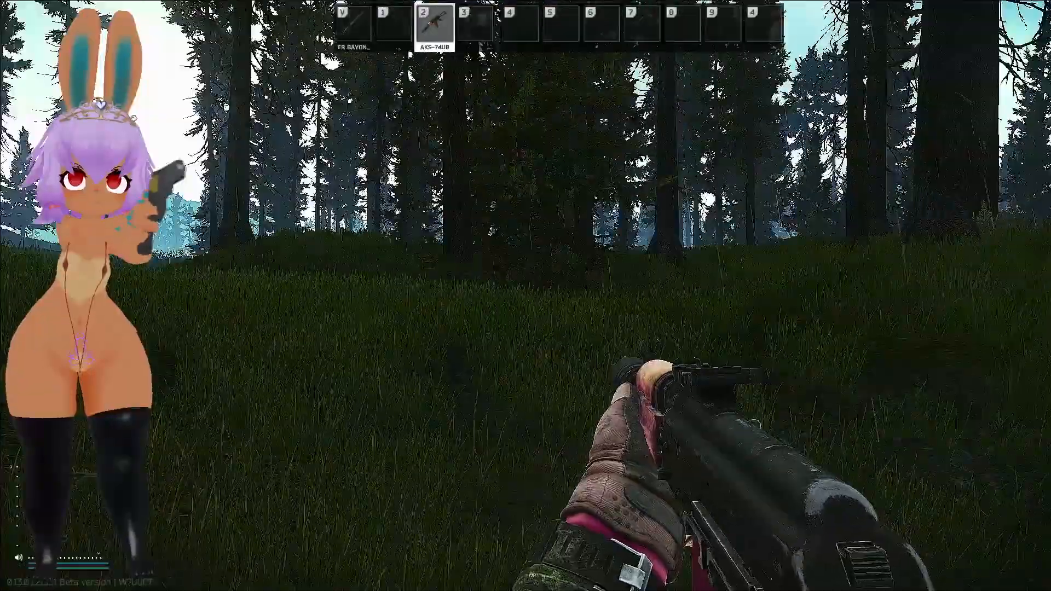
pyautogui.press('w')
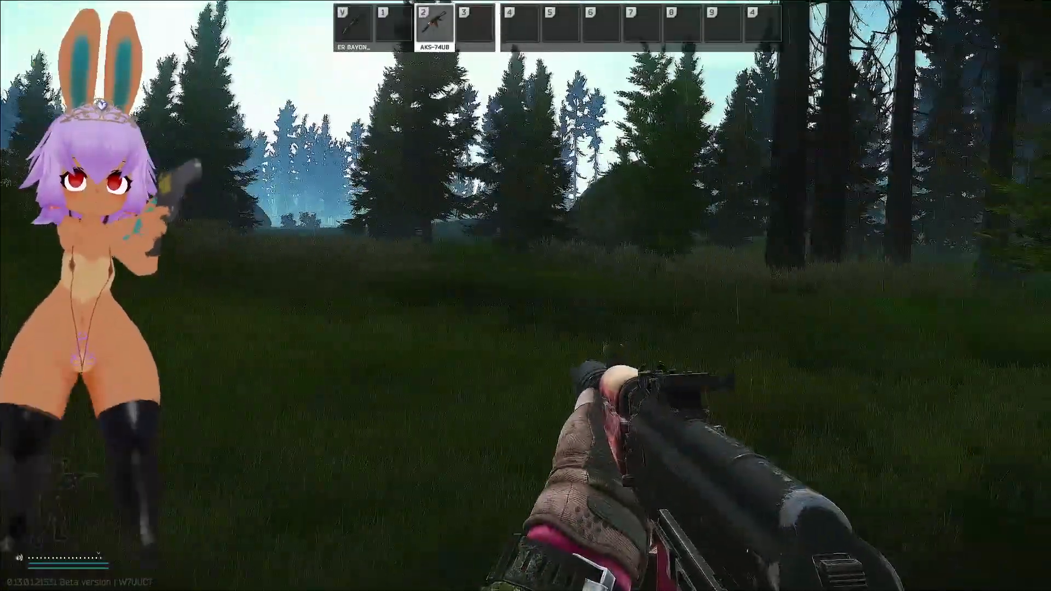
pyautogui.press('w')
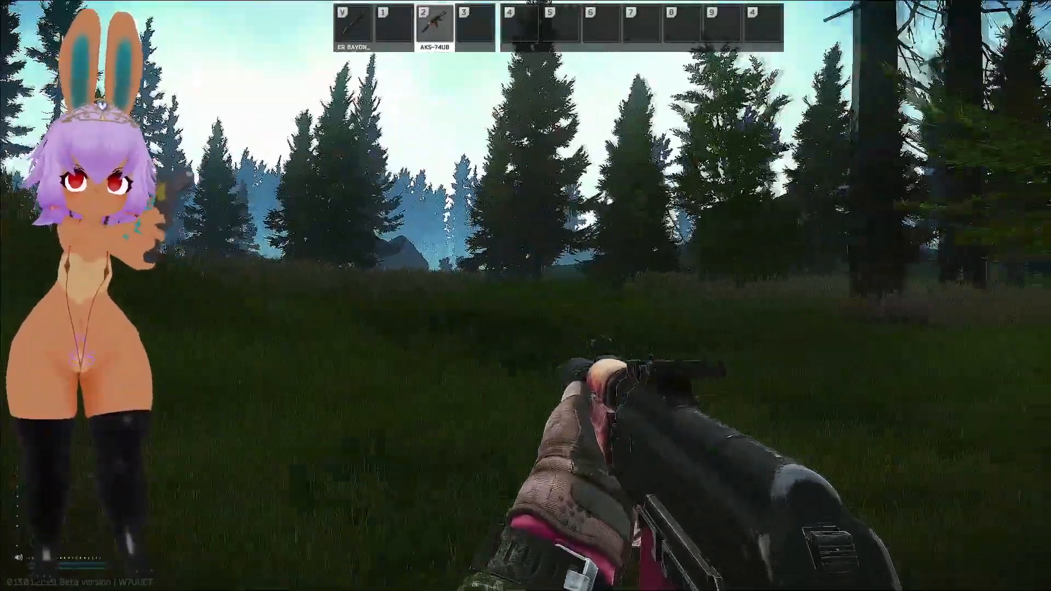
pyautogui.press('w')
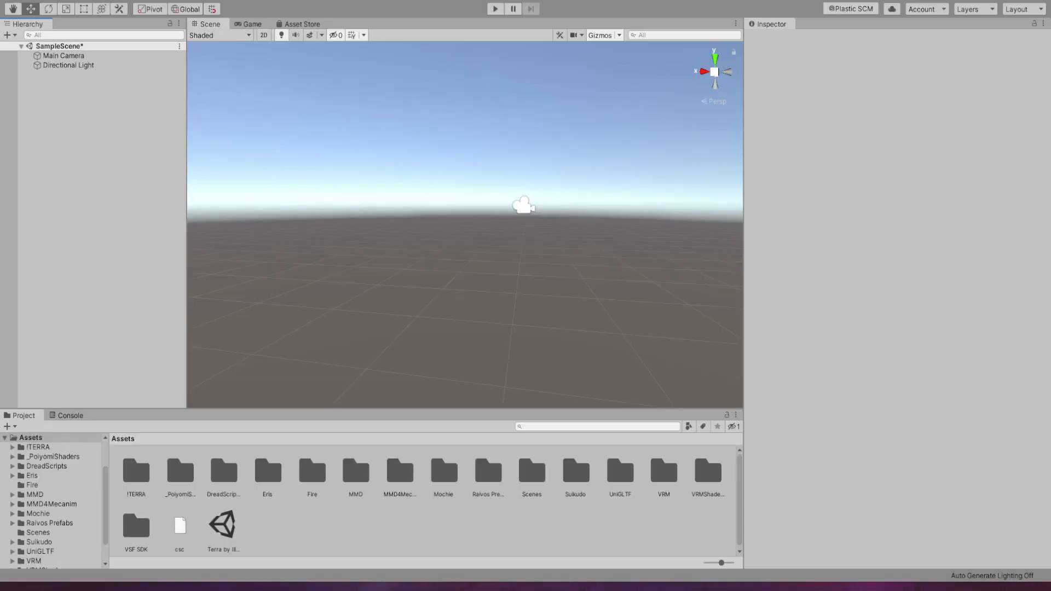
# Examine the avatar's Body mesh in the scene, including its renderer materials and Skin 1 shader settings
pyautogui.click(405, 527)
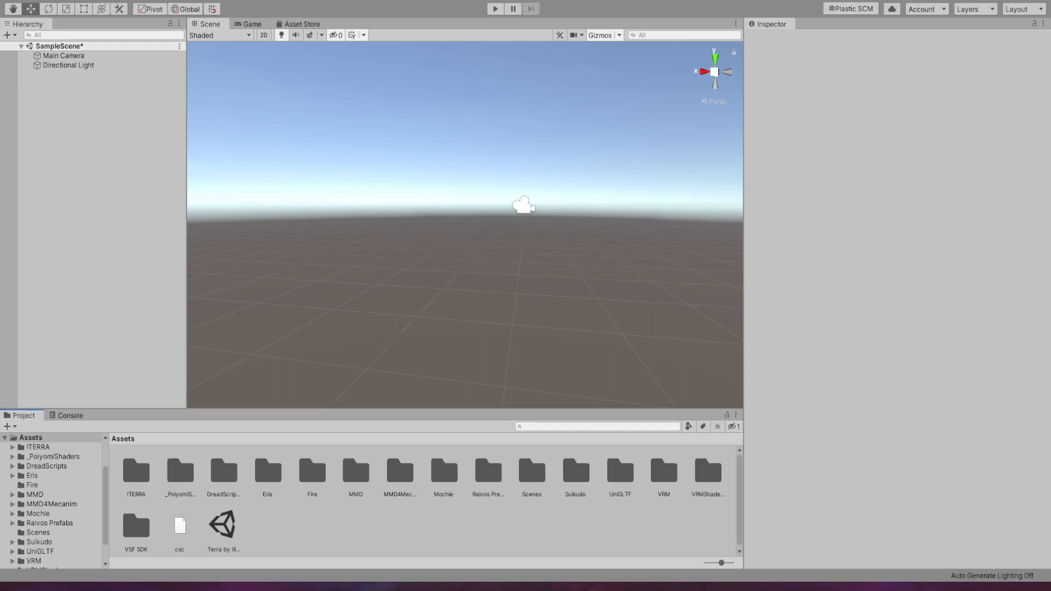
pyautogui.moveTo(482, 241)
pyautogui.mouseDown(button='right')
pyautogui.moveTo(503, 238)
pyautogui.moveTo(480, 234)
pyautogui.mouseUp(button='right')
pyautogui.press('a')
pyautogui.press('w')
pyautogui.click(482, 236)
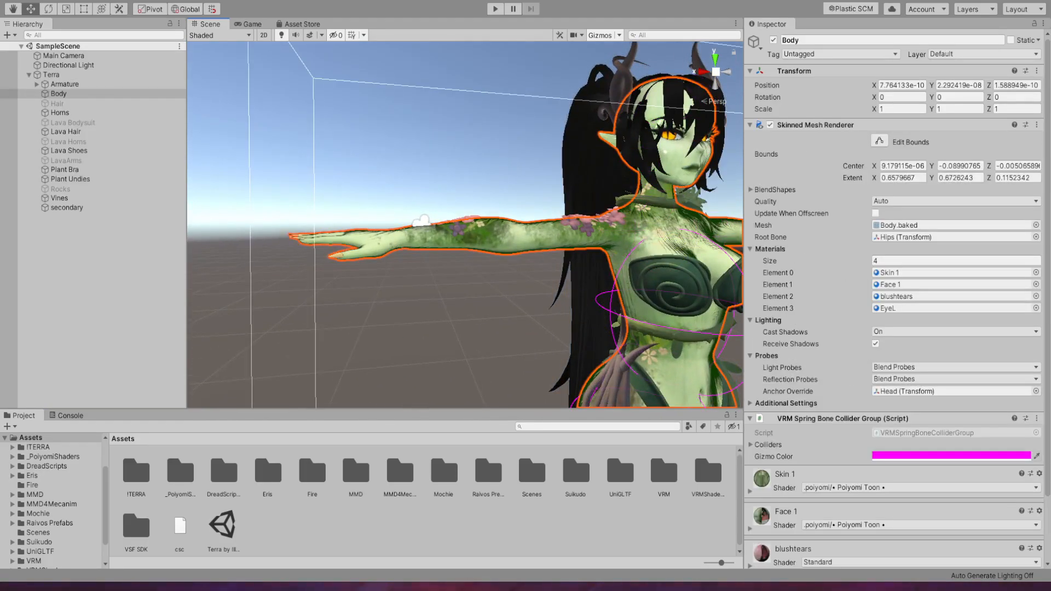
pyautogui.scroll(-3, 892, 418)
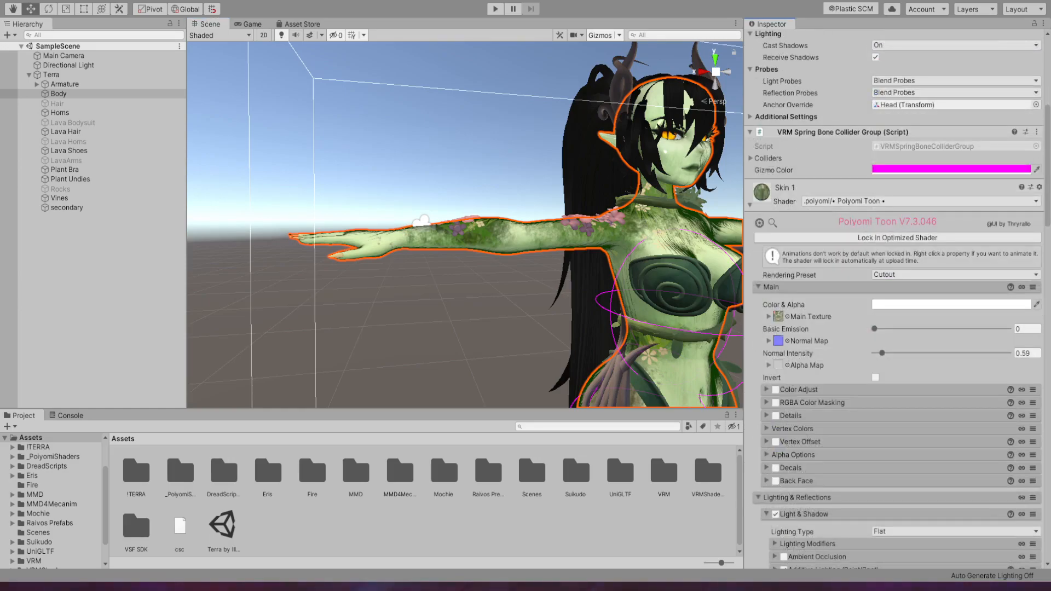
pyautogui.scroll(6, 895, 306)
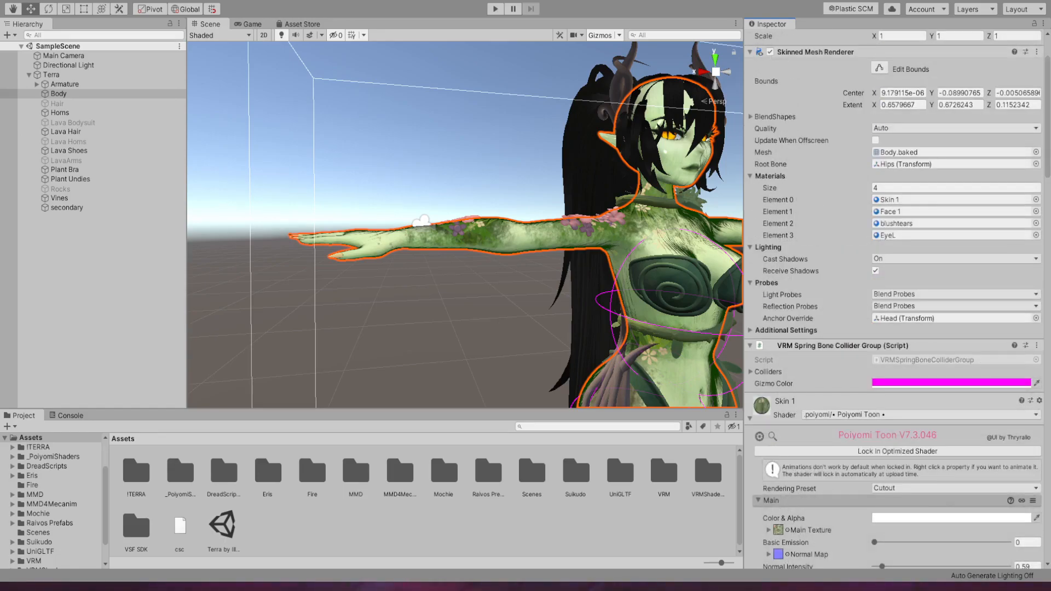
pyautogui.press('f')
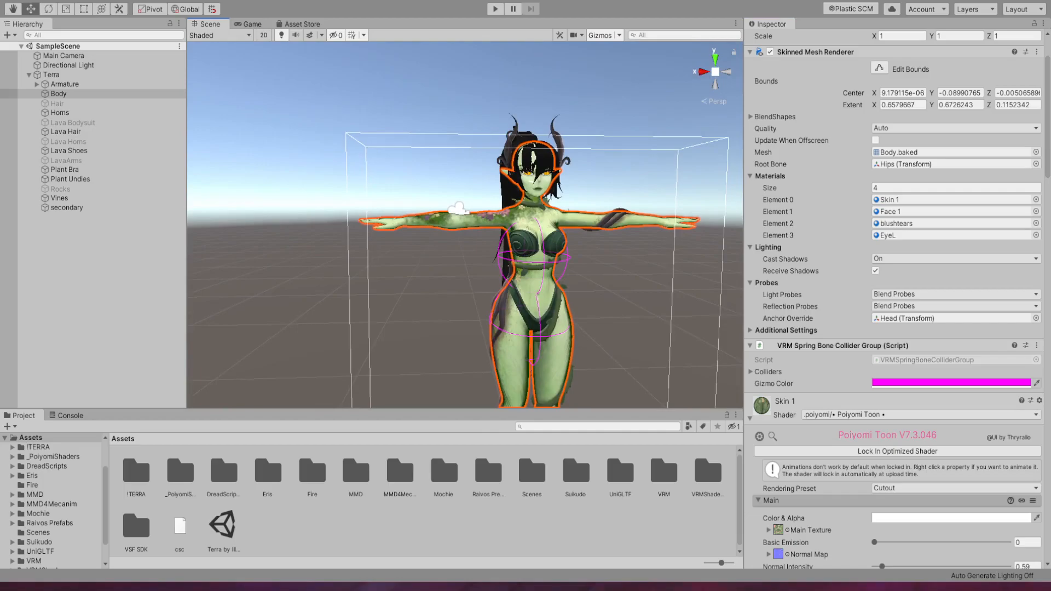
pyautogui.click(485, 448)
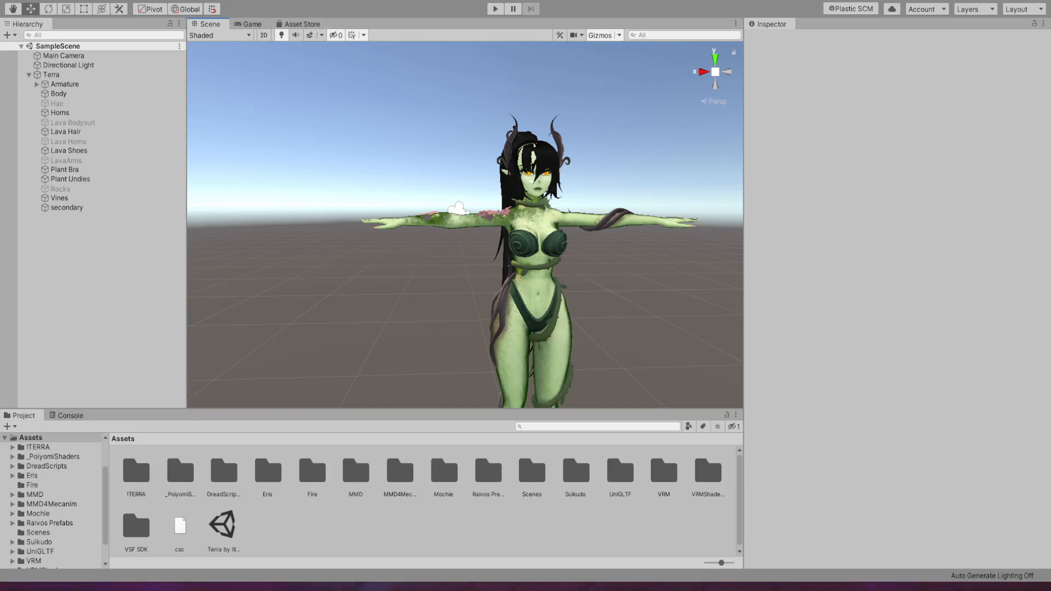
# Open the BlendShape avatar asset referenced by the VRM Blend Shape Proxy on the Terra object
pyautogui.moveTo(466, 225); pyautogui.dragTo(498, 220, button='right')
pyautogui.press('w')
pyautogui.press('a')
pyautogui.press('w')
pyautogui.press('s')
pyautogui.press('d')
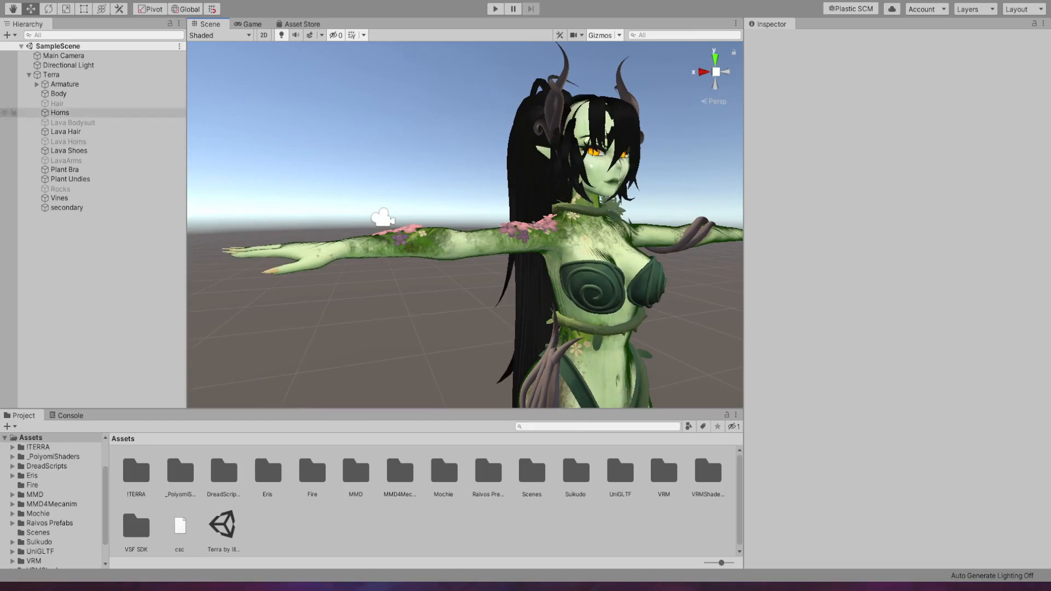
pyautogui.click(52, 75)
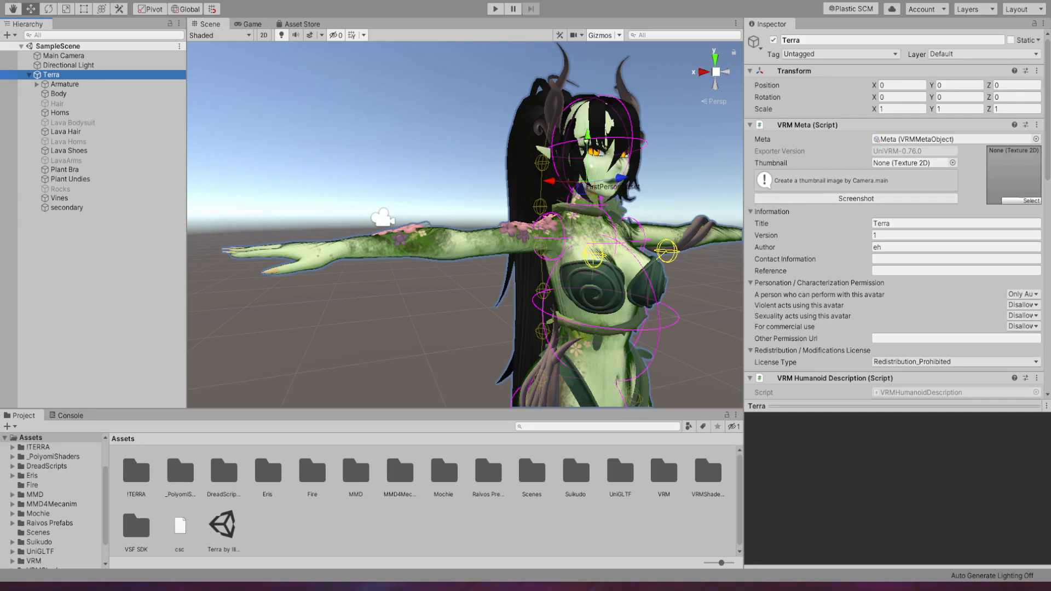
pyautogui.scroll(-5, 896, 219)
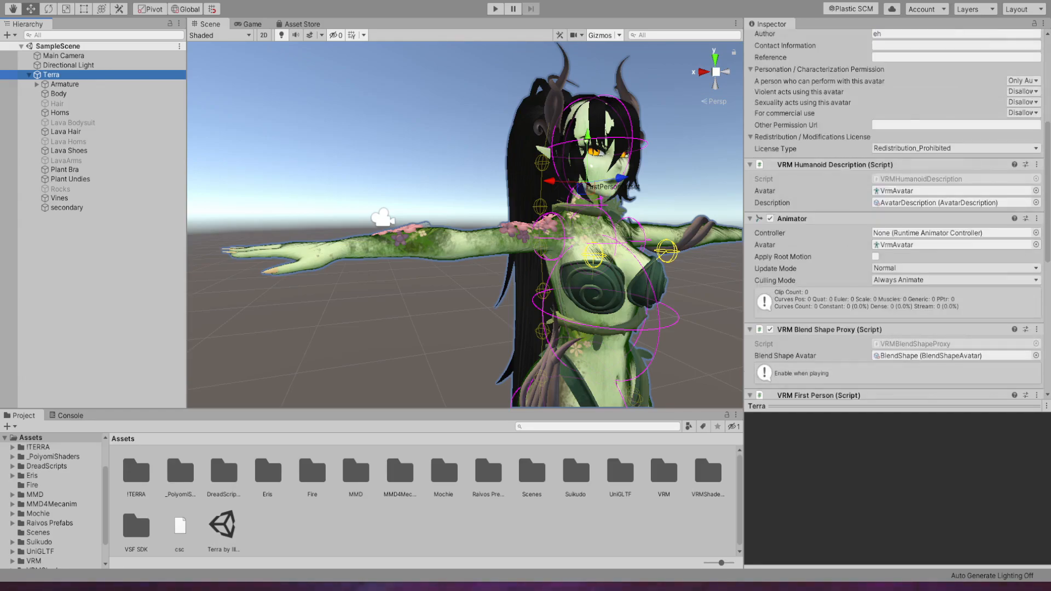
pyautogui.scroll(-3, 895, 219)
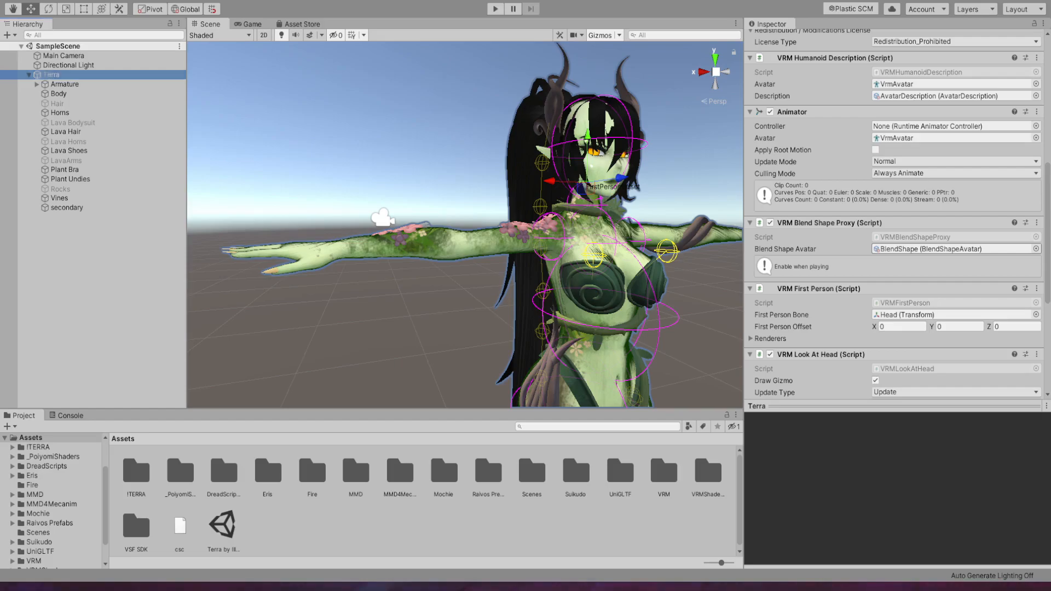
pyautogui.click(953, 249)
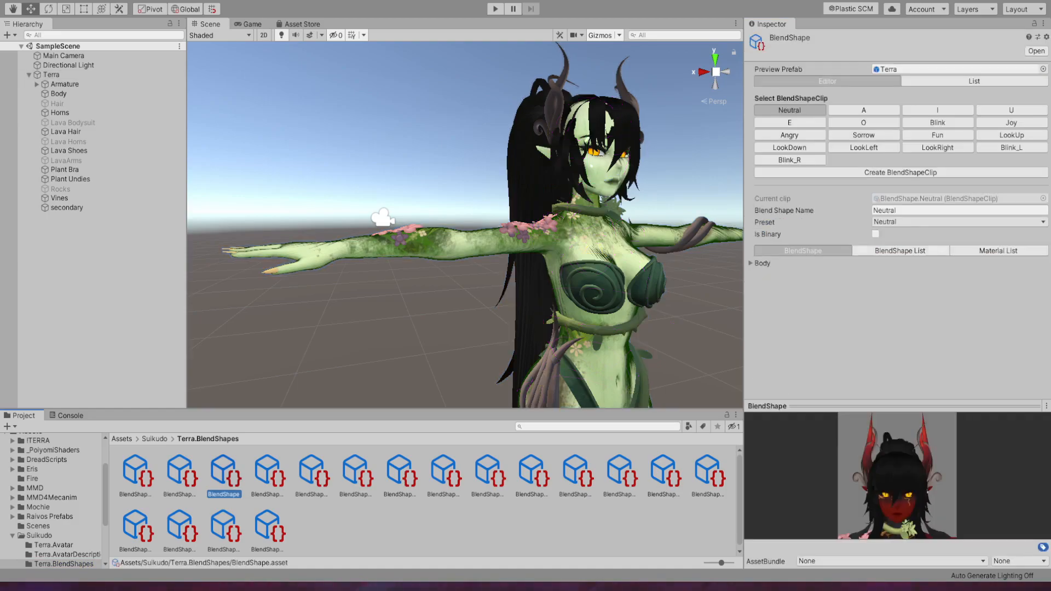
# Preview the A and Blink expressions and create two new BlendShape clips named Walk and Run
pyautogui.click(865, 110)
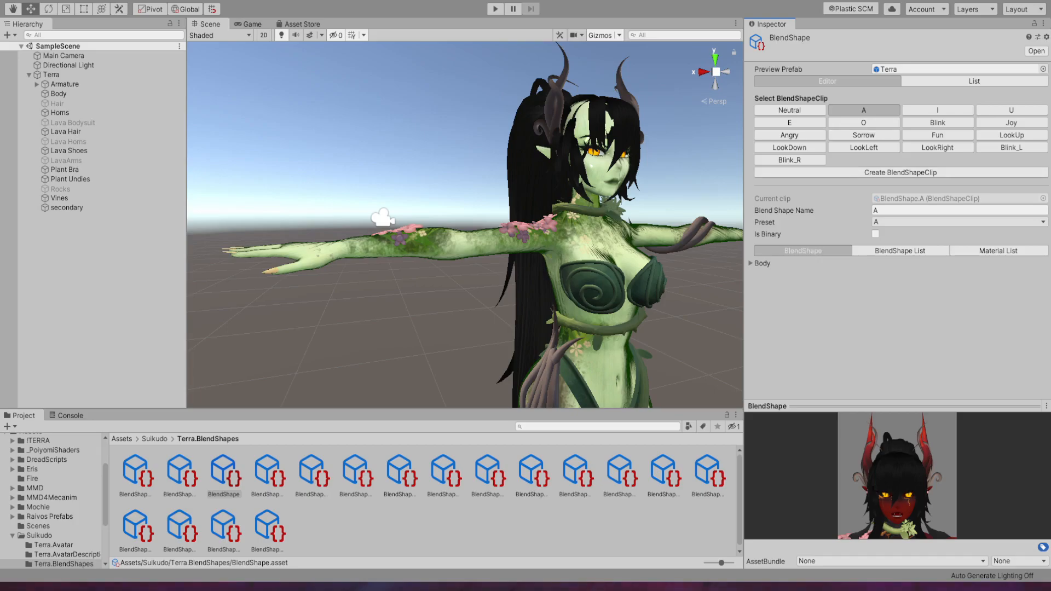
pyautogui.click(752, 264)
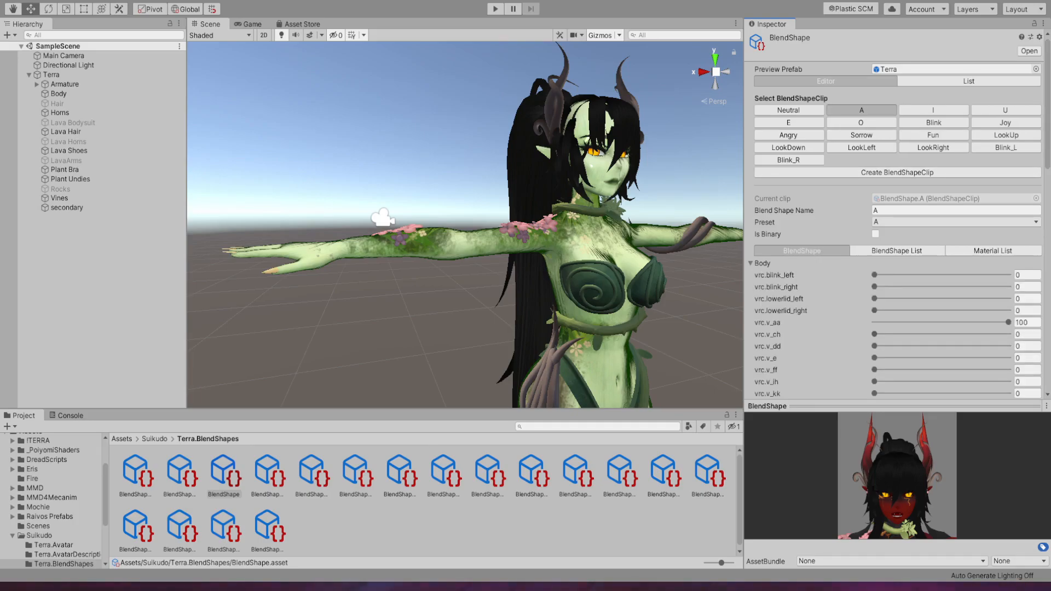
pyautogui.click(935, 123)
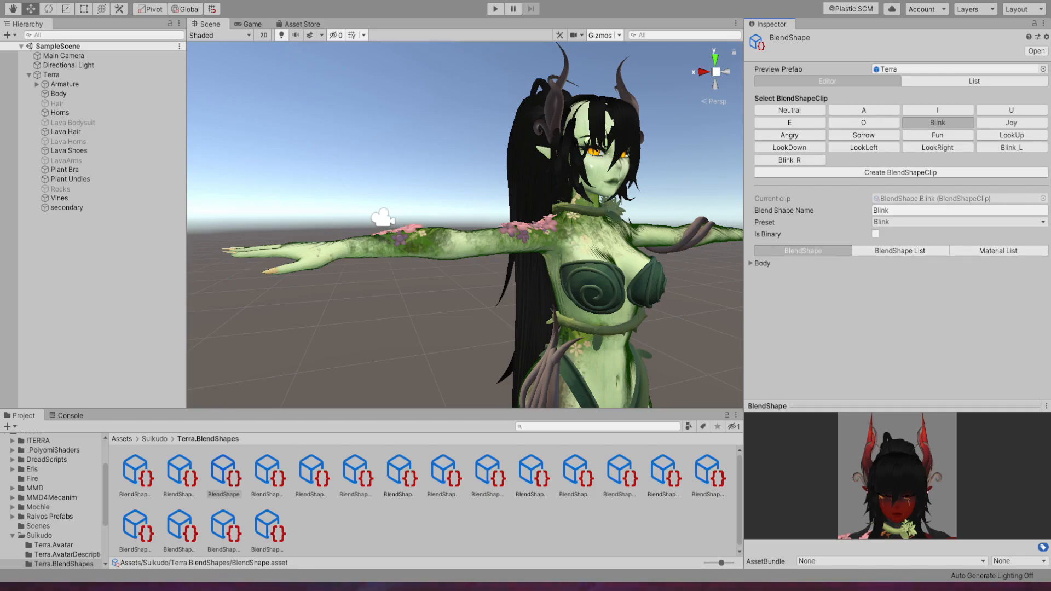
pyautogui.click(901, 173)
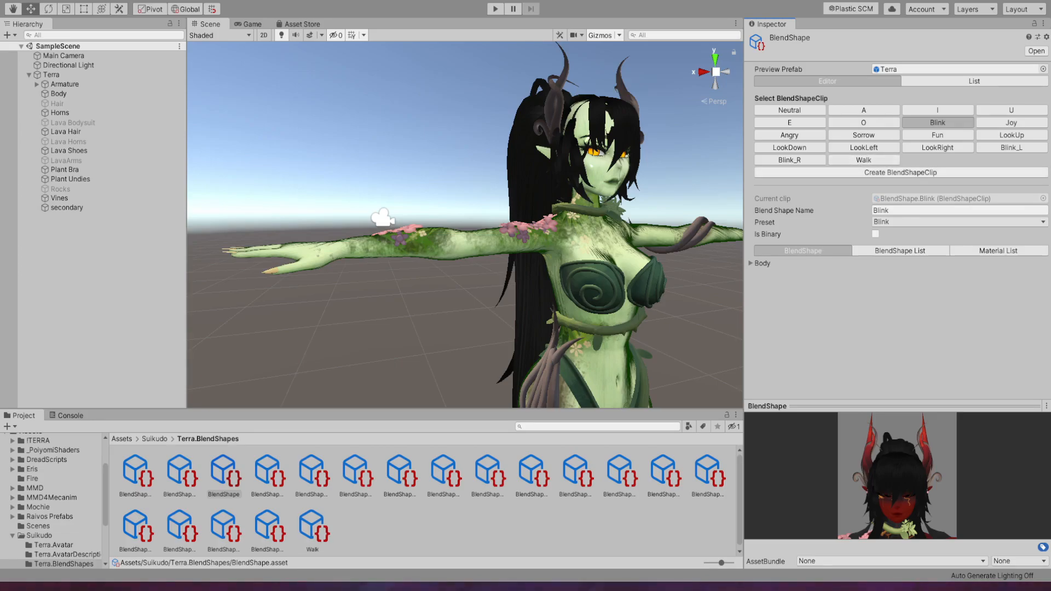
pyautogui.click(901, 172)
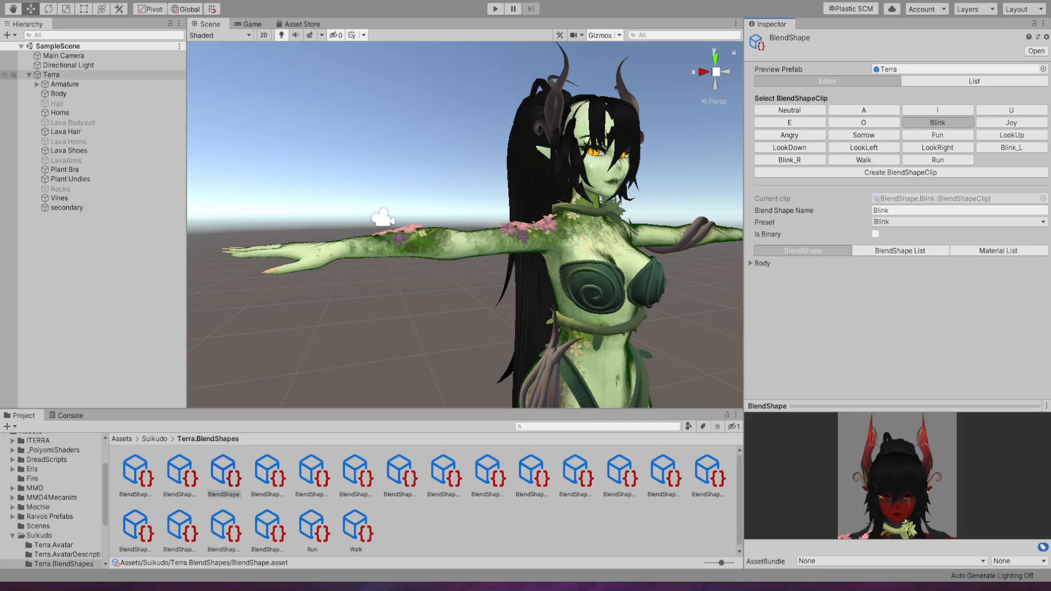
# Add the VSF_Animations script component to the Terra object
pyautogui.click(51, 75)
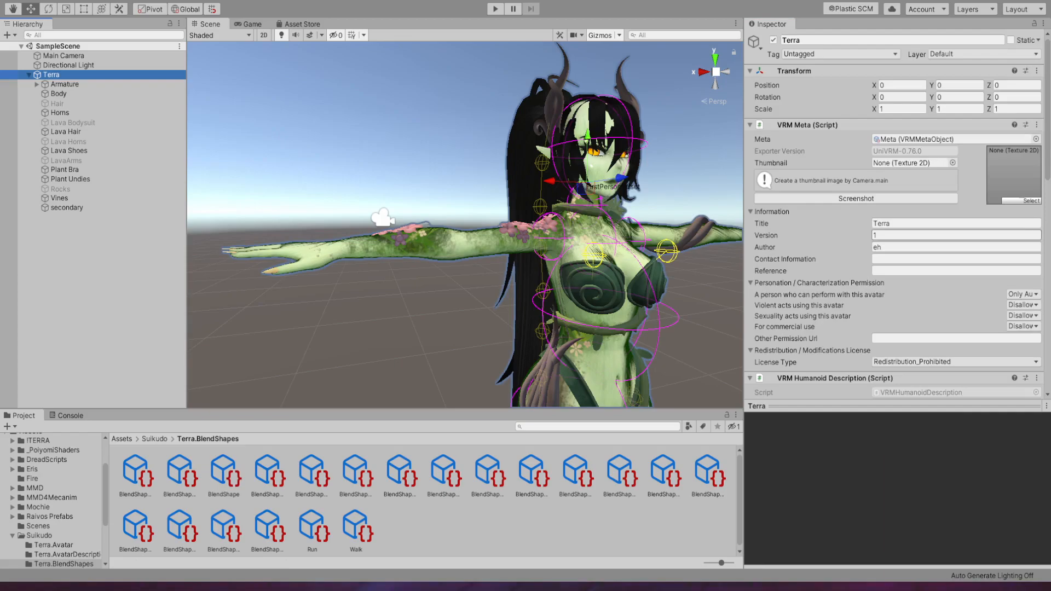
pyautogui.scroll(-10, 931, 235)
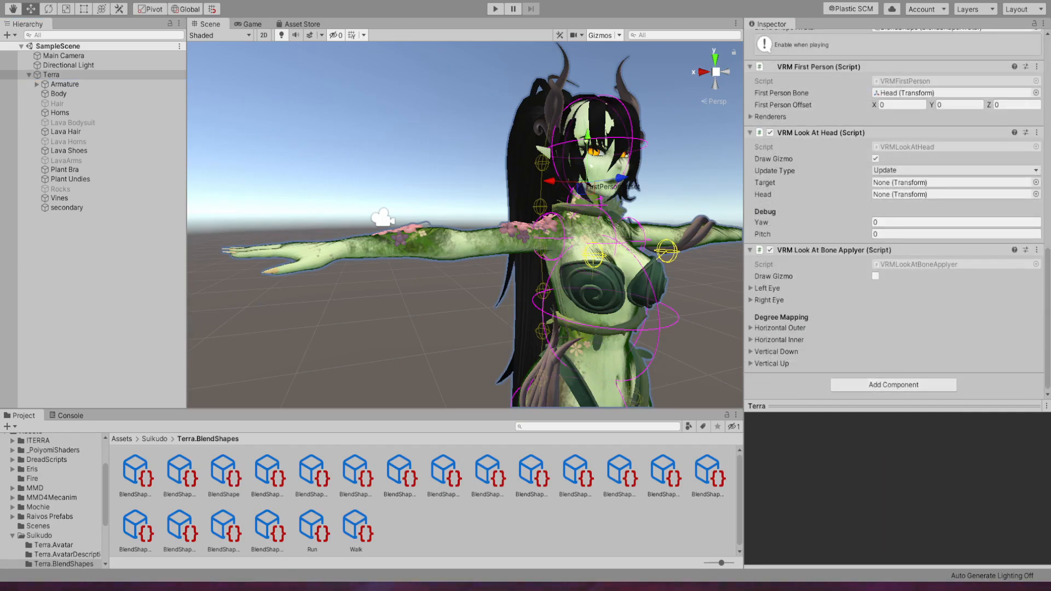
pyautogui.press('Return')
pyautogui.scroll(-3, 894, 236)
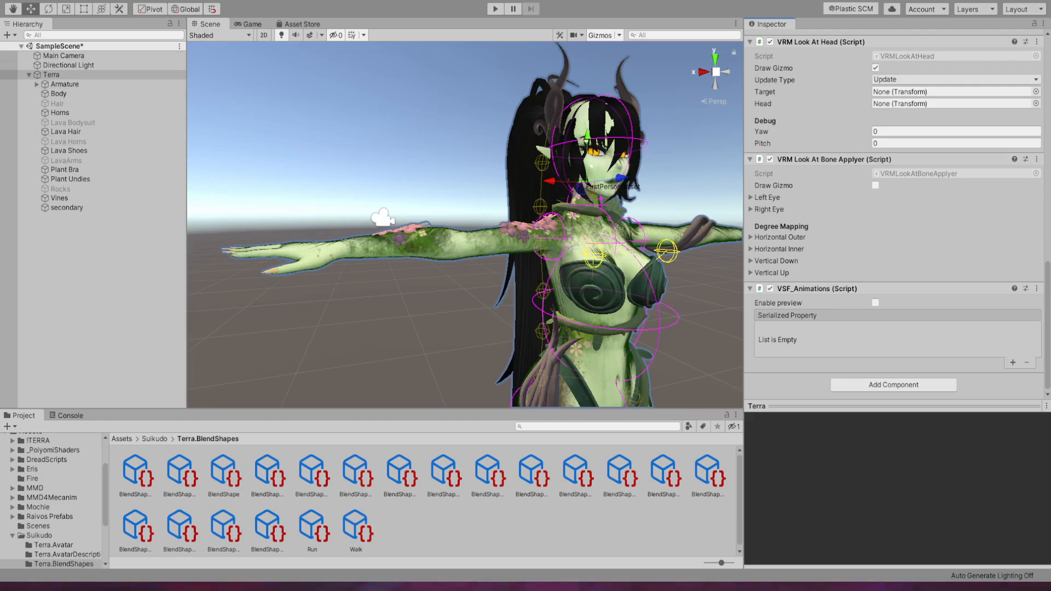
# Add two entries to the VSF_Animations list and set their blendshapes to Walk and Run
pyautogui.click(1013, 363)
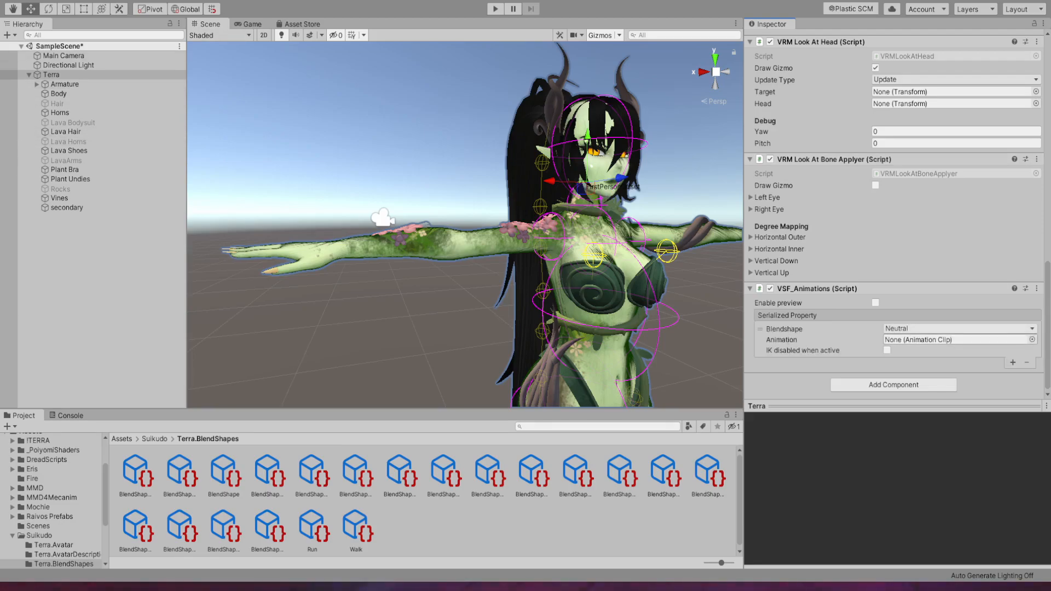
pyautogui.click(1013, 363)
pyautogui.scroll(-2, 1013, 362)
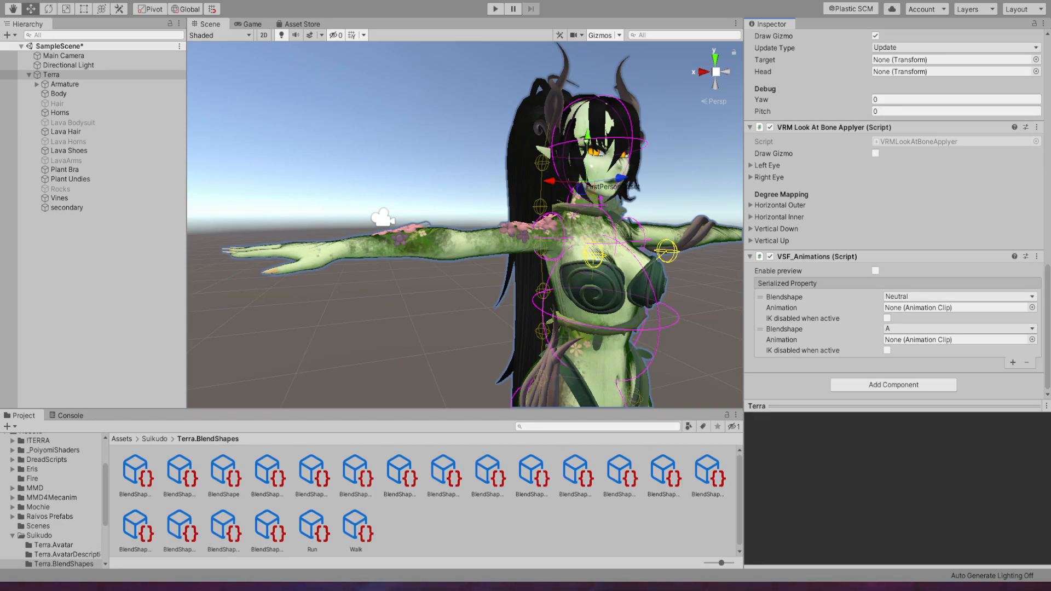
pyautogui.click(960, 297)
pyautogui.click(960, 329)
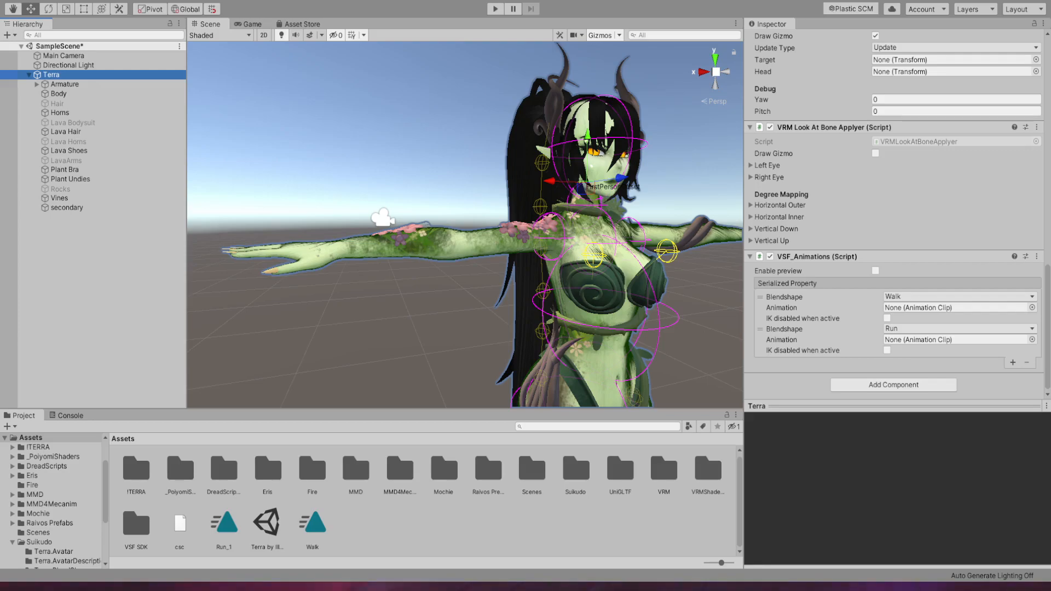
# Play the Run_1 animation clip in an enlarged preview with Terra as the preview model
pyautogui.click(224, 524)
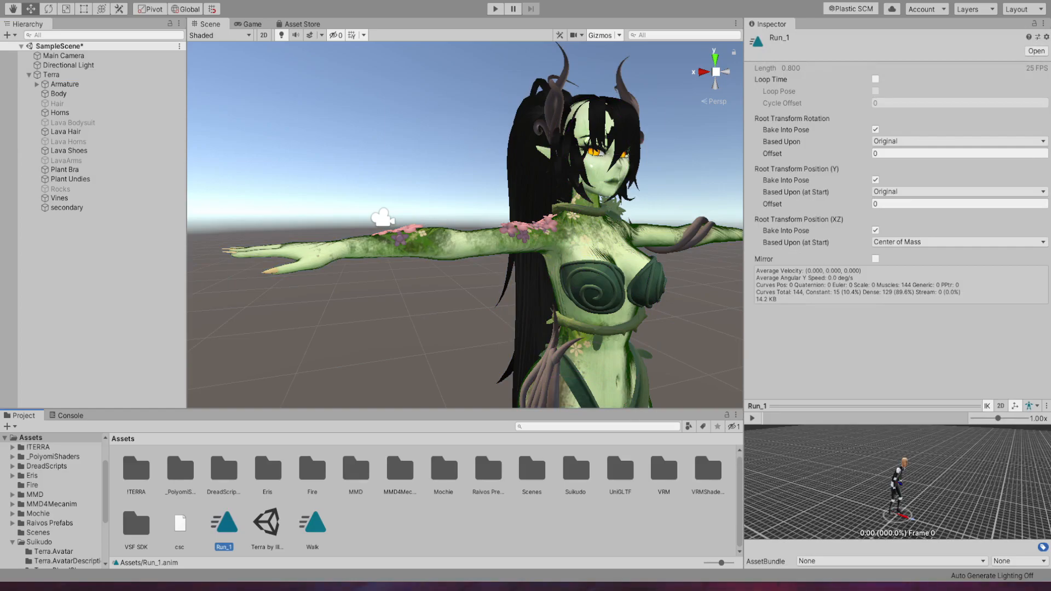
pyautogui.moveTo(875, 406); pyautogui.dragTo(875, 272)
pyautogui.moveTo(887, 406); pyautogui.dragTo(808, 368)
pyautogui.click(752, 284)
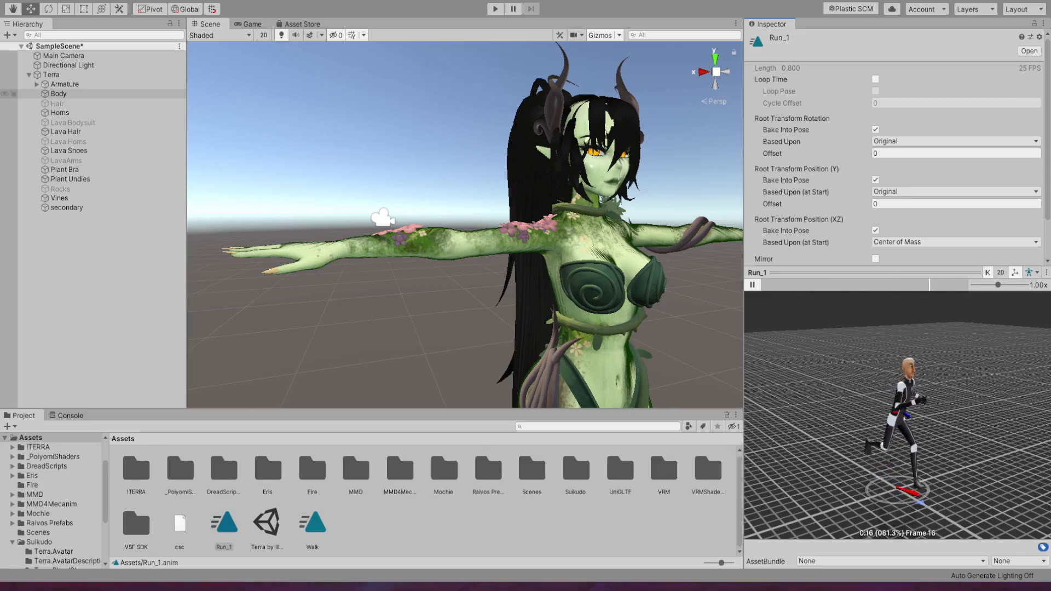
pyautogui.moveTo(51, 75); pyautogui.dragTo(898, 416)
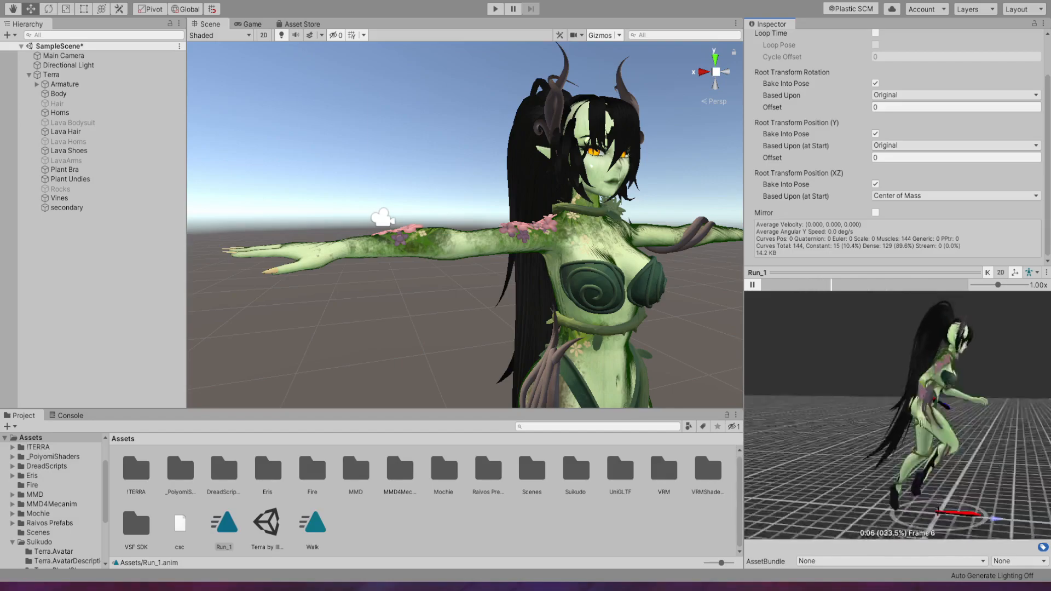
# Play the Walk animation clip on the Terra preview model and view it from the front
pyautogui.click(312, 524)
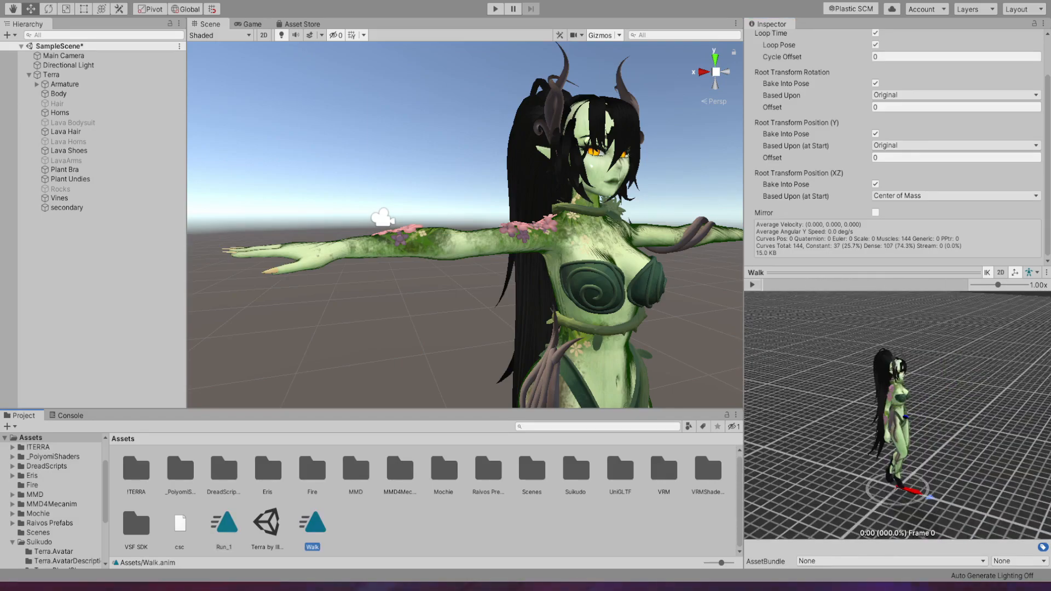
pyautogui.click(753, 285)
pyautogui.moveTo(950, 436); pyautogui.dragTo(895, 441)
pyautogui.scroll(3, 876, 405)
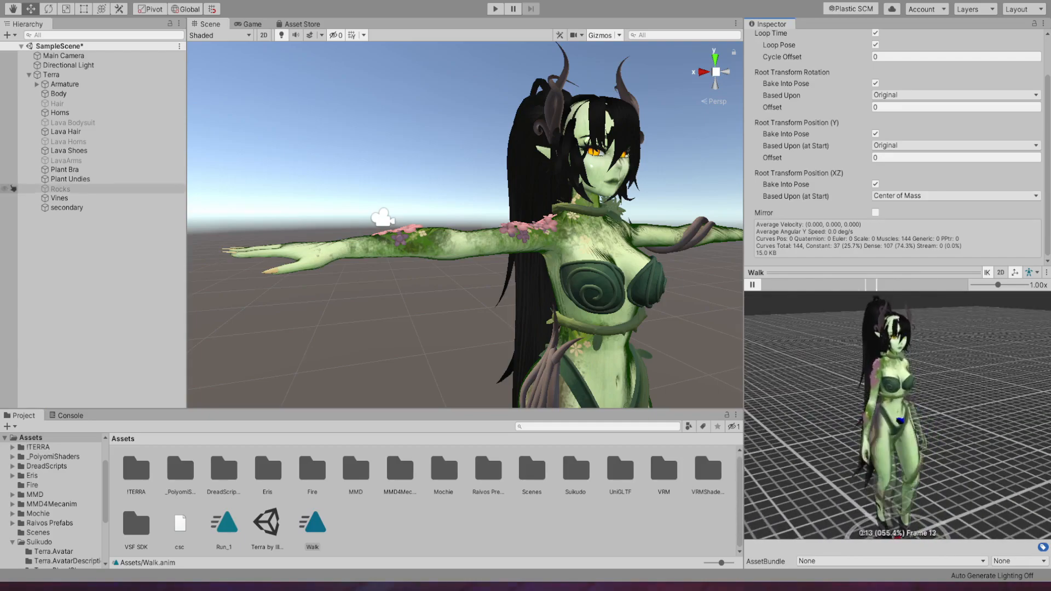
# Assign the Walk clip to Terra's Walk blendshape entry and the Run_1 clip to its Run entry in VSF_Animations
pyautogui.click(52, 75)
pyautogui.scroll(-15, 956, 174)
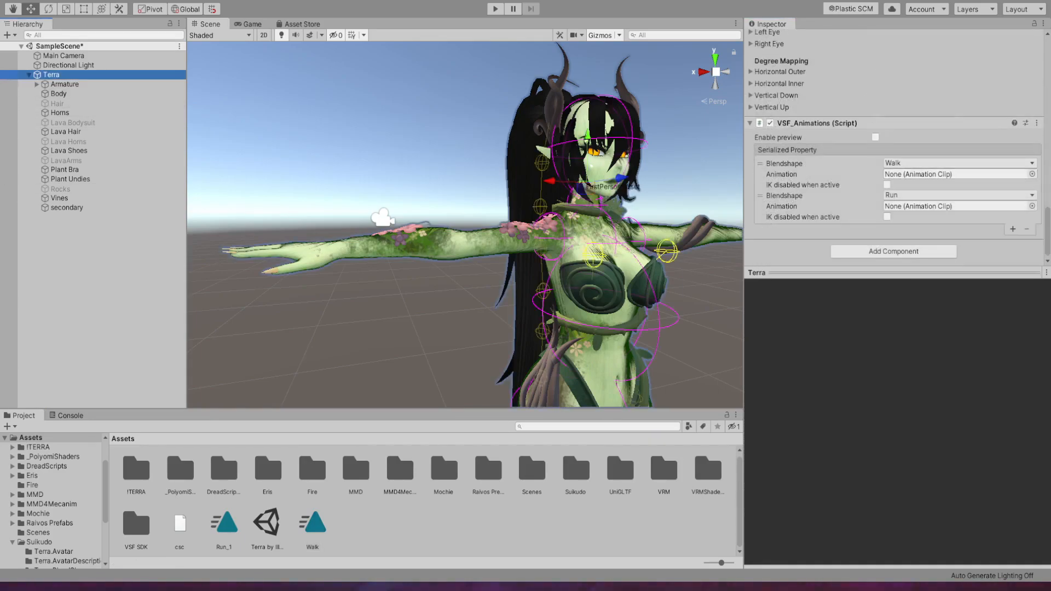
pyautogui.moveTo(312, 524); pyautogui.dragTo(954, 174)
pyautogui.moveTo(224, 523); pyautogui.dragTo(955, 206)
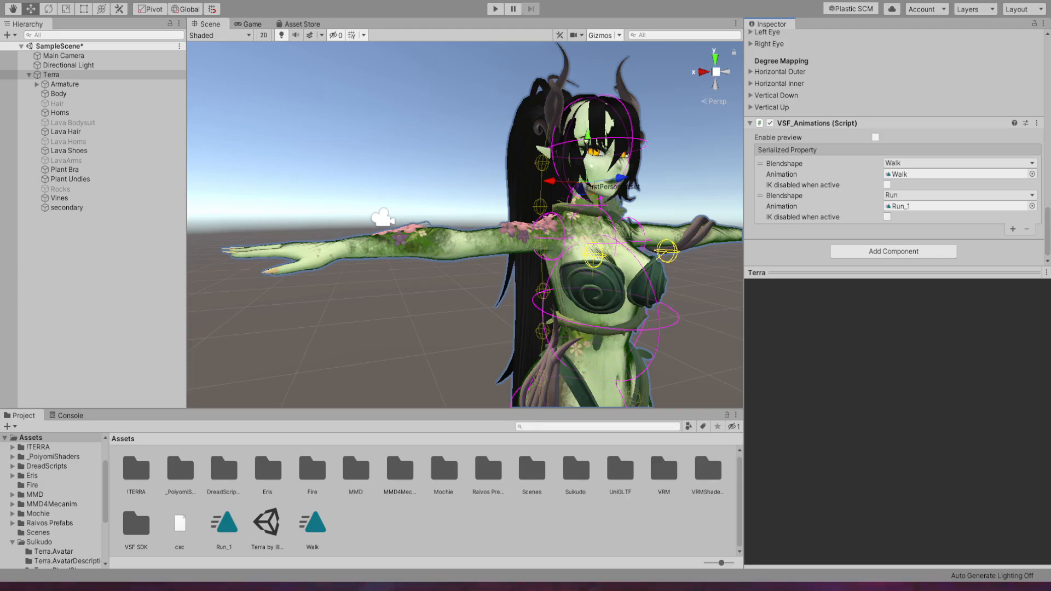
# Turn on "IK disabled when active" for the Walk entry and turn it off for the Run entry
pyautogui.click(888, 185)
pyautogui.click(887, 217)
pyautogui.click(887, 185)
pyautogui.click(920, 217)
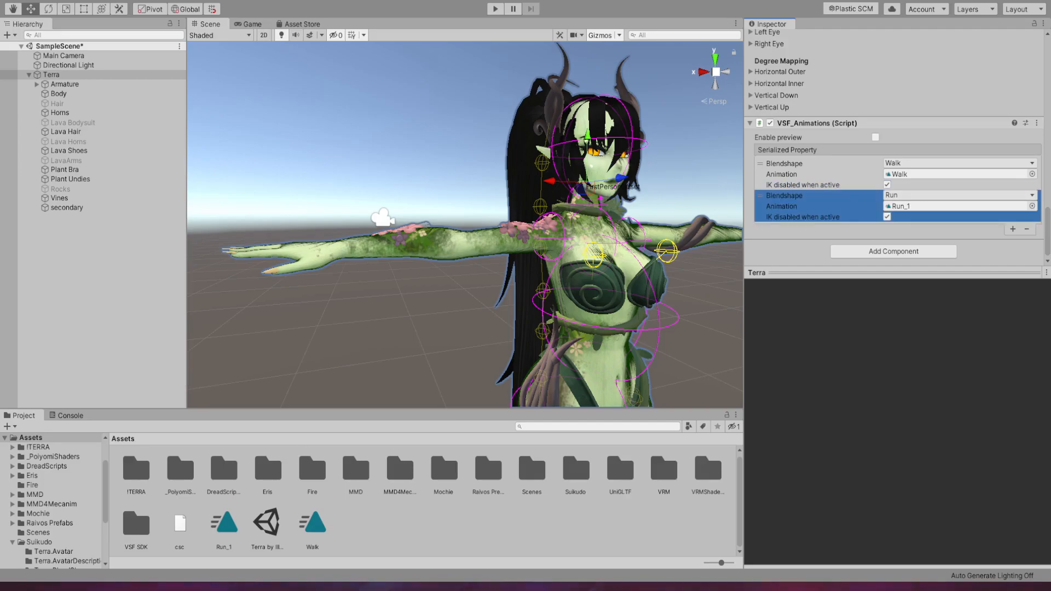
pyautogui.click(887, 217)
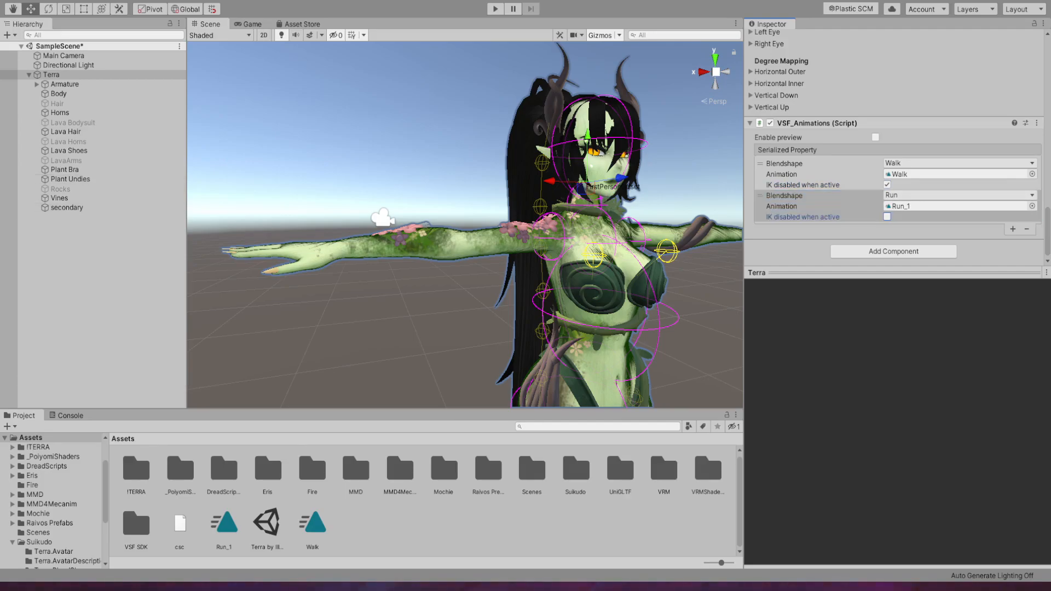
pyautogui.click(52, 75)
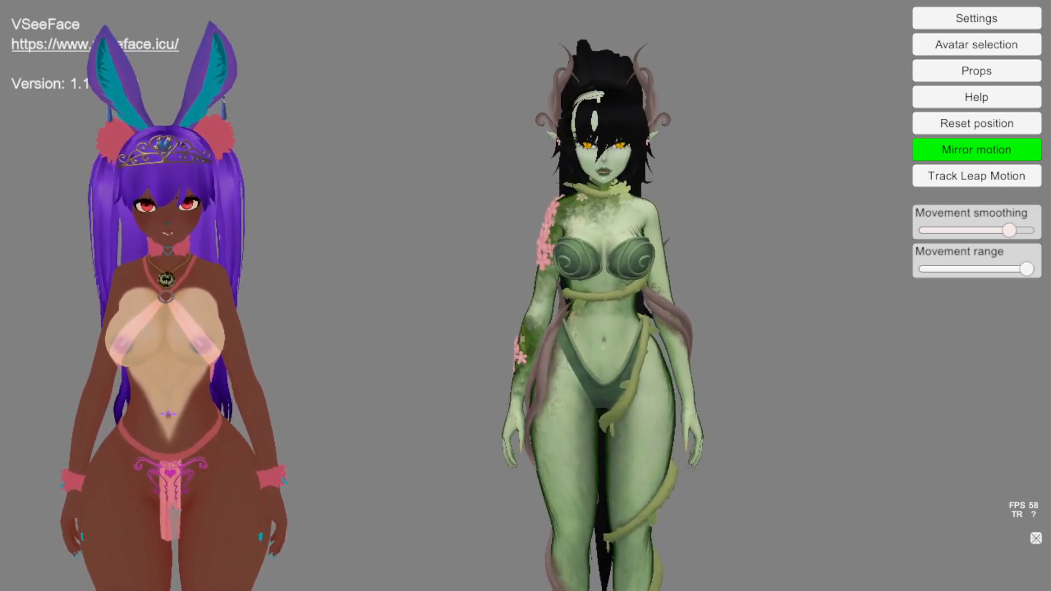
# In VSeeFace, open the Expression settings at the Run and Walk expressions
pyautogui.click(977, 18)
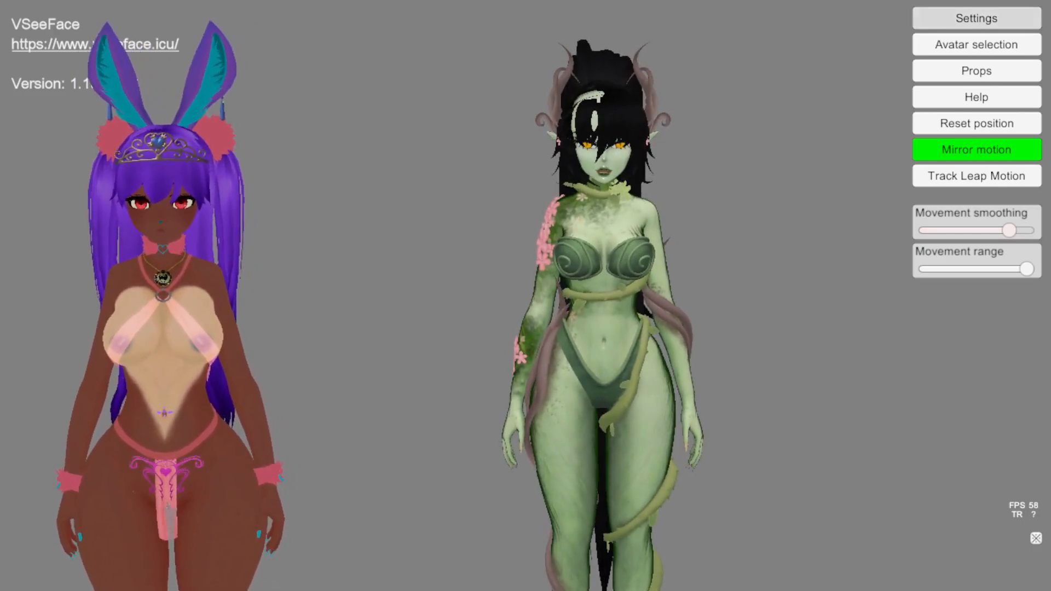
pyautogui.click(714, 19)
pyautogui.click(977, 18)
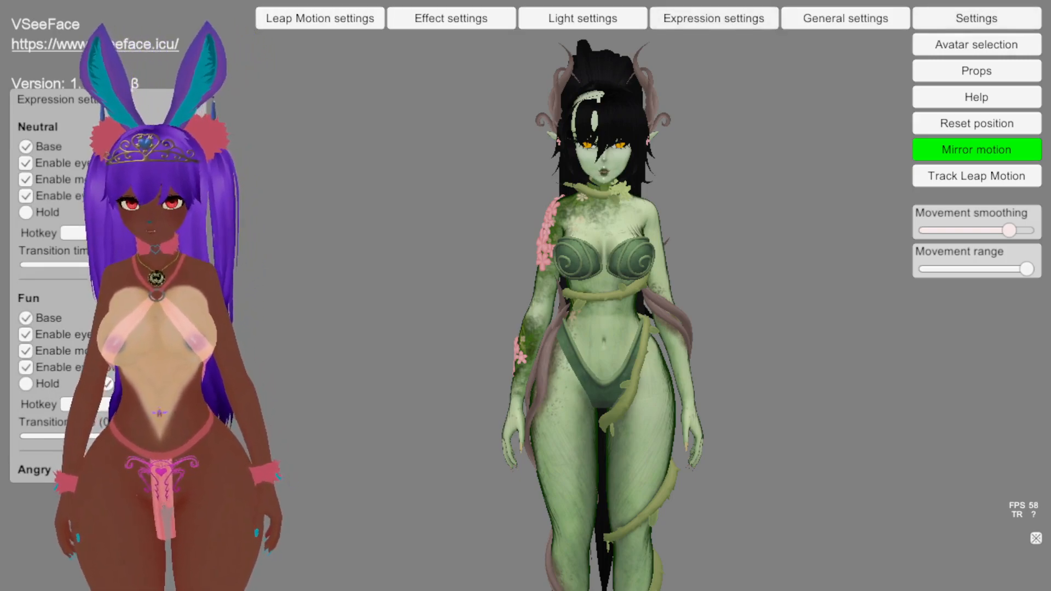
pyautogui.scroll(-5, 55, 285)
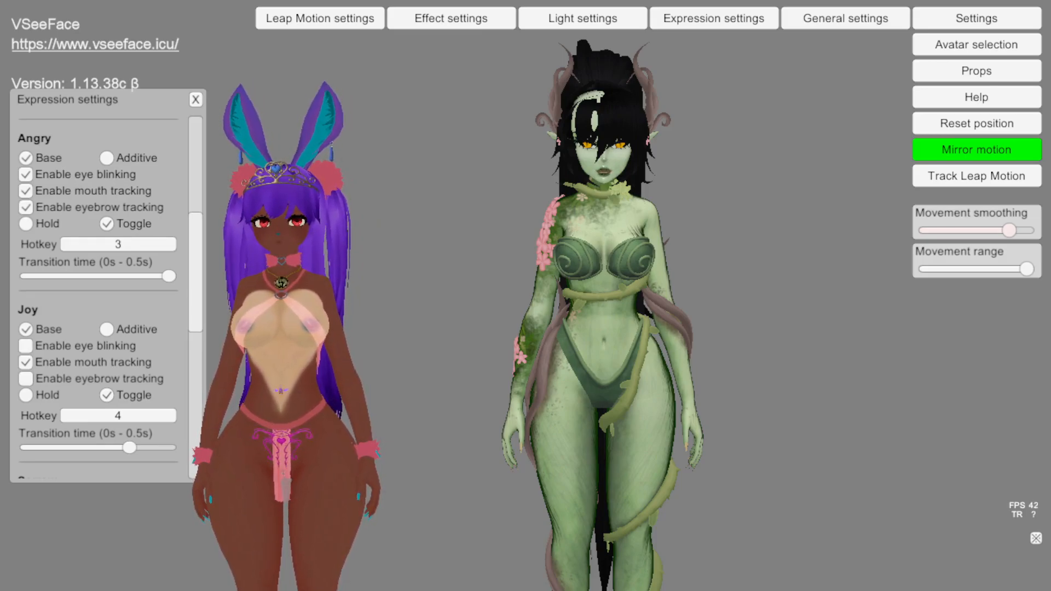
pyautogui.scroll(-10, 98, 285)
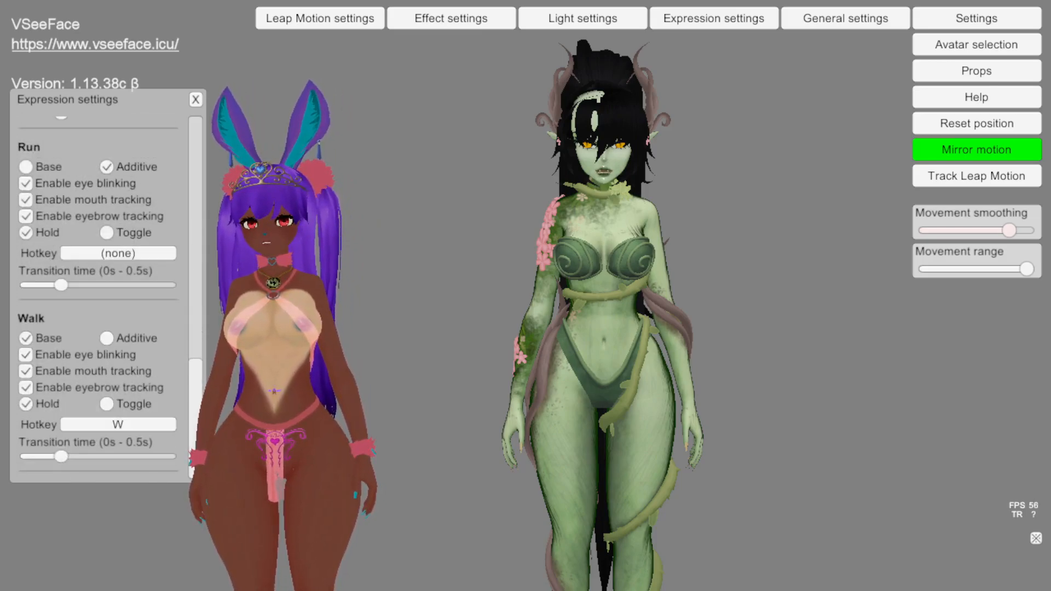
# Assign W again as the hotkey of the Walk expression and accept the override
pyautogui.click(118, 425)
pyautogui.press('w')
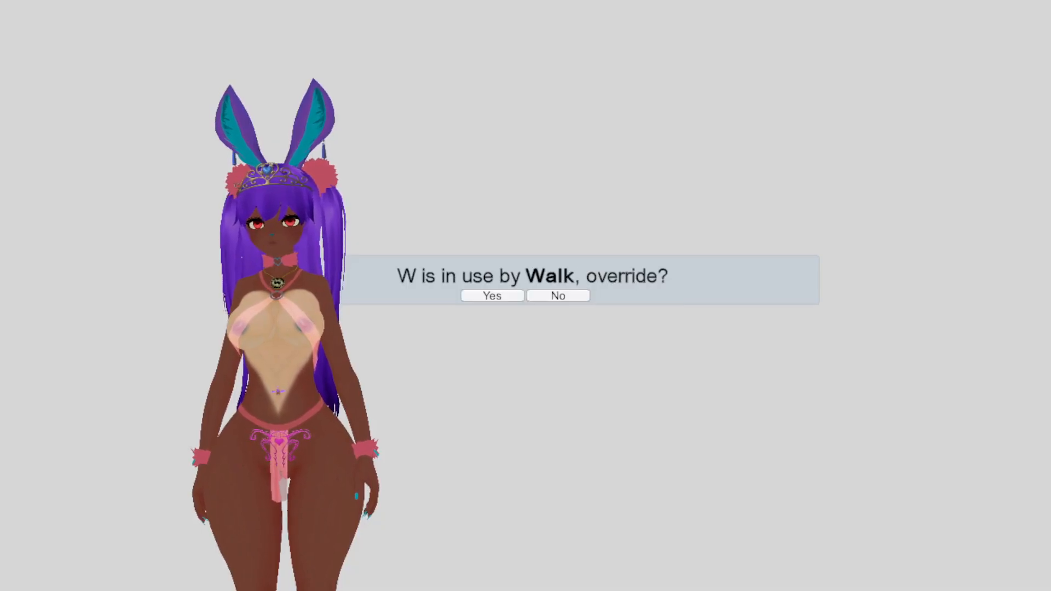
pyautogui.click(493, 295)
pyautogui.click(500, 296)
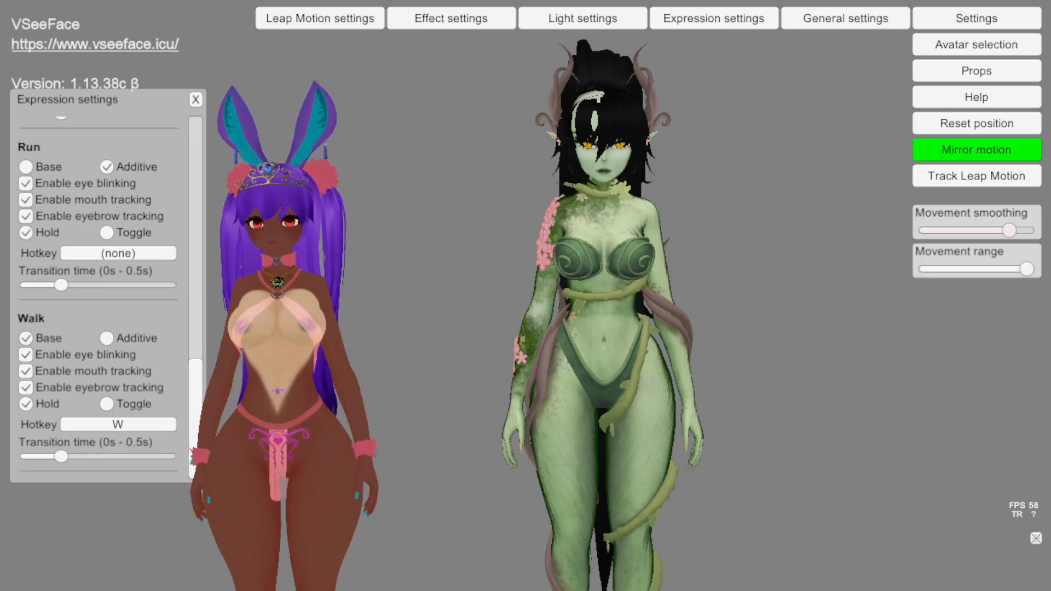
# Assign the W hotkey to the Run expression, overriding Walk's use of it, and trigger Run
pyautogui.scroll(1, 99, 296)
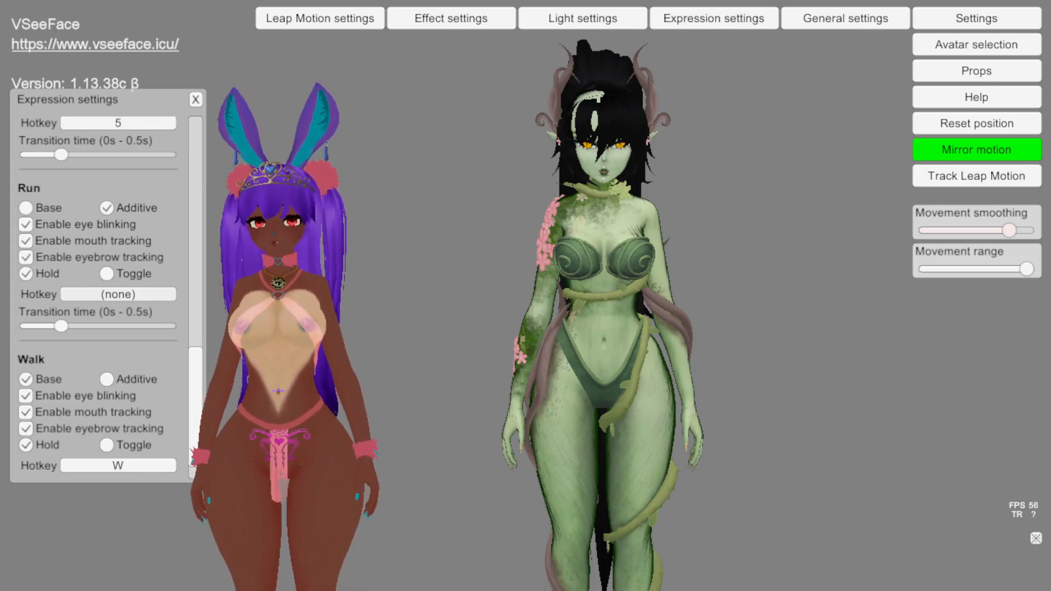
pyautogui.click(118, 294)
pyautogui.press('w')
pyautogui.click(493, 296)
pyautogui.press('w')
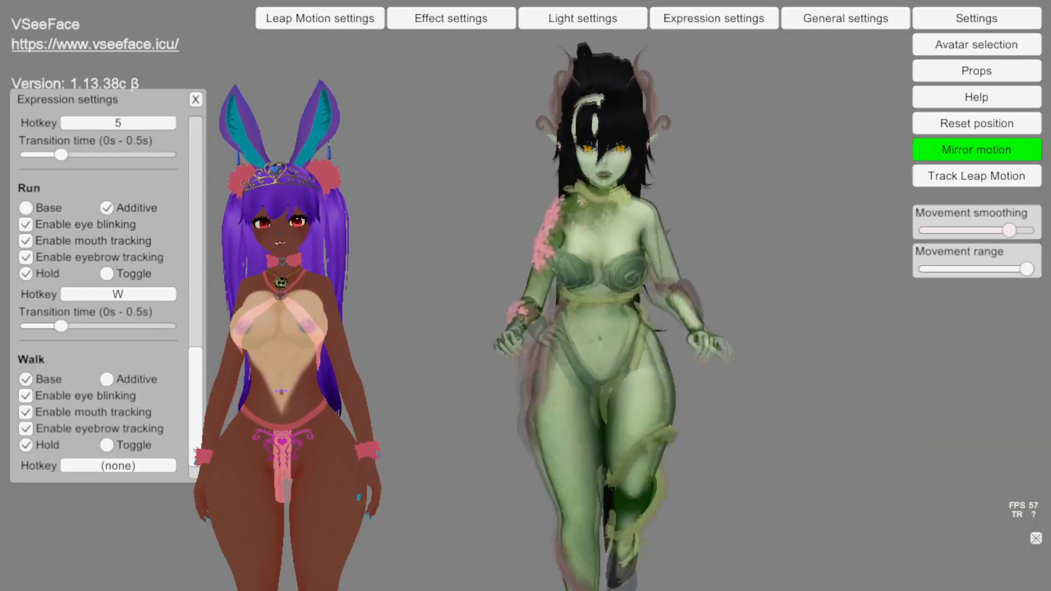
# Set the Run expression to Toggle with Q as its hotkey
pyautogui.scroll(-1, 98, 291)
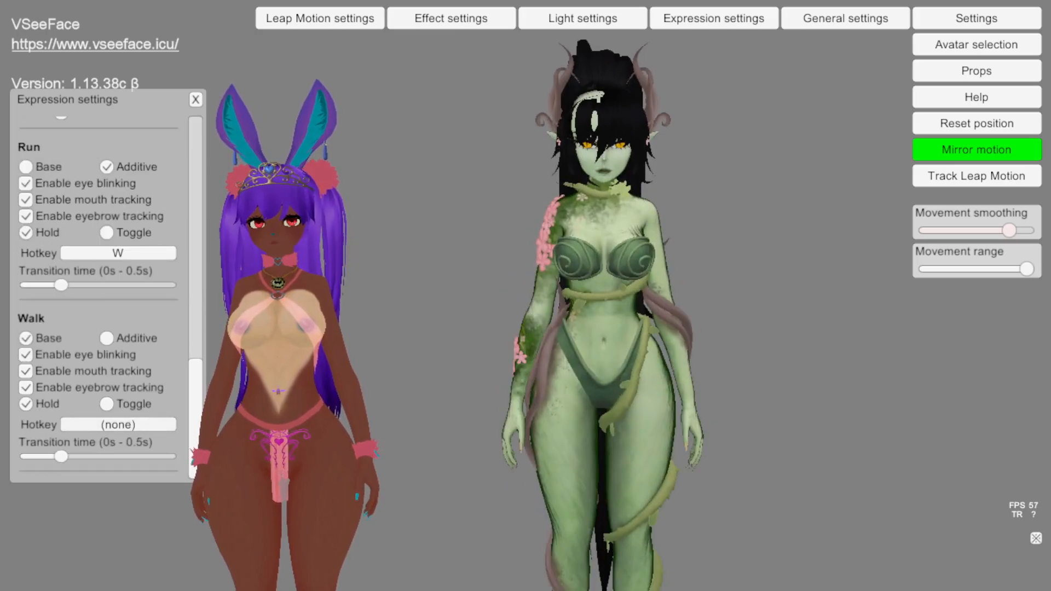
pyautogui.click(106, 233)
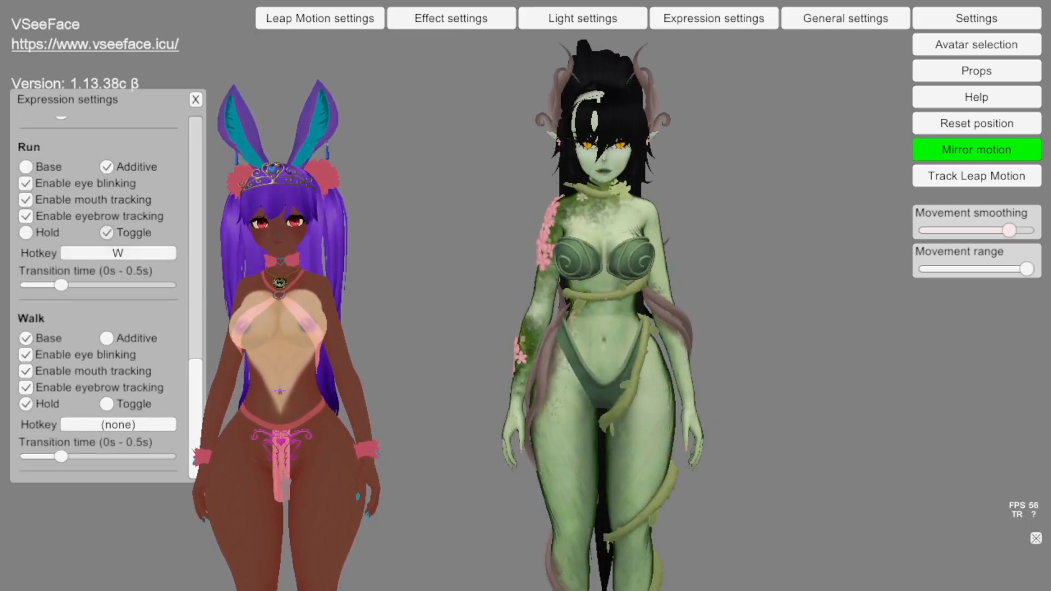
pyautogui.click(119, 253)
pyautogui.press('q')
pyautogui.click(525, 295)
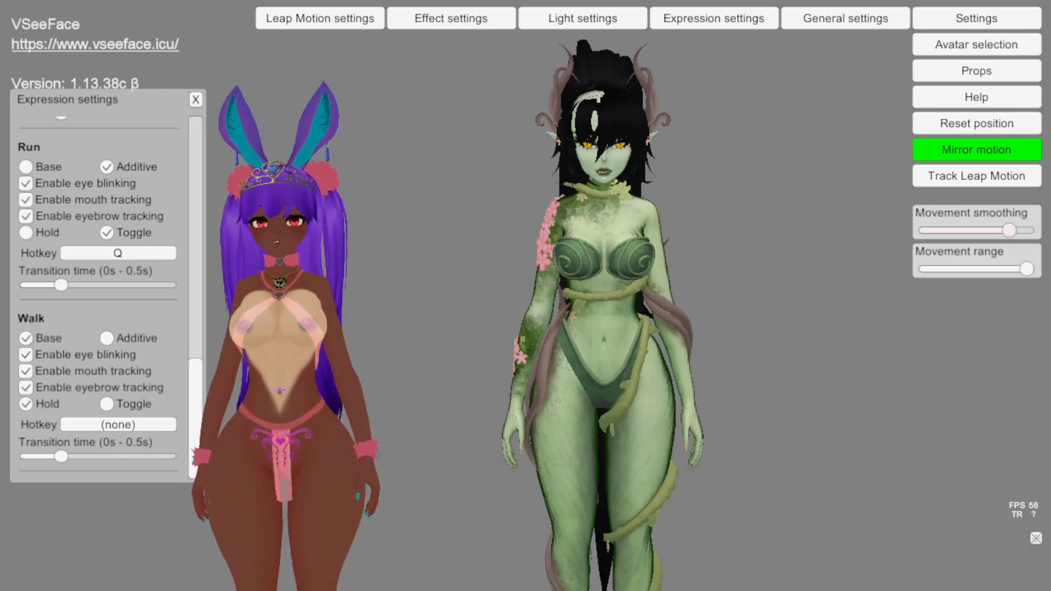
# Set the Walk expression to Toggle with W as its hotkey, and trigger its animation
pyautogui.click(106, 404)
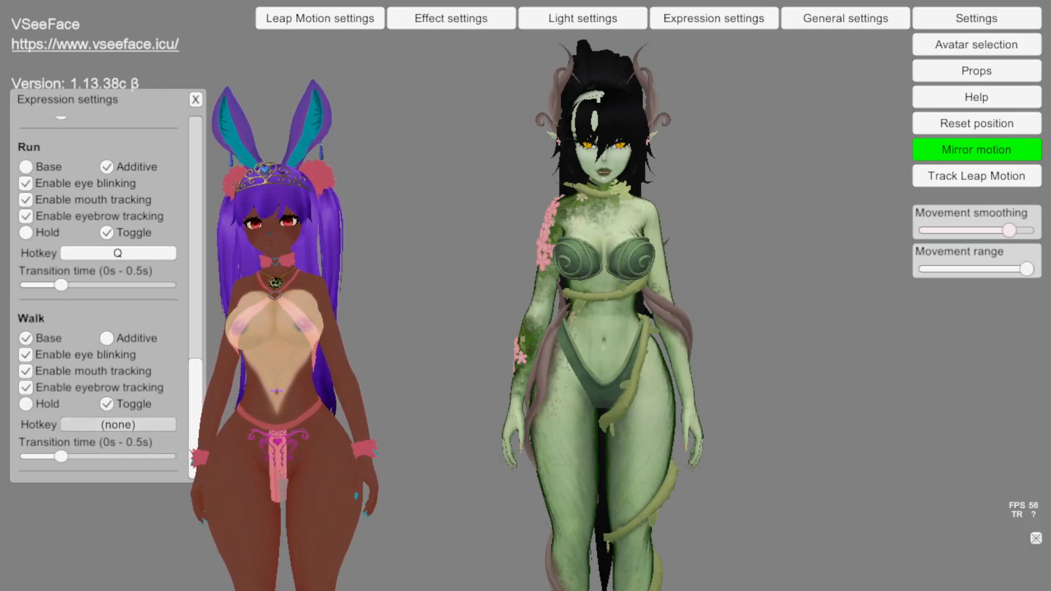
pyautogui.click(119, 425)
pyautogui.press('w')
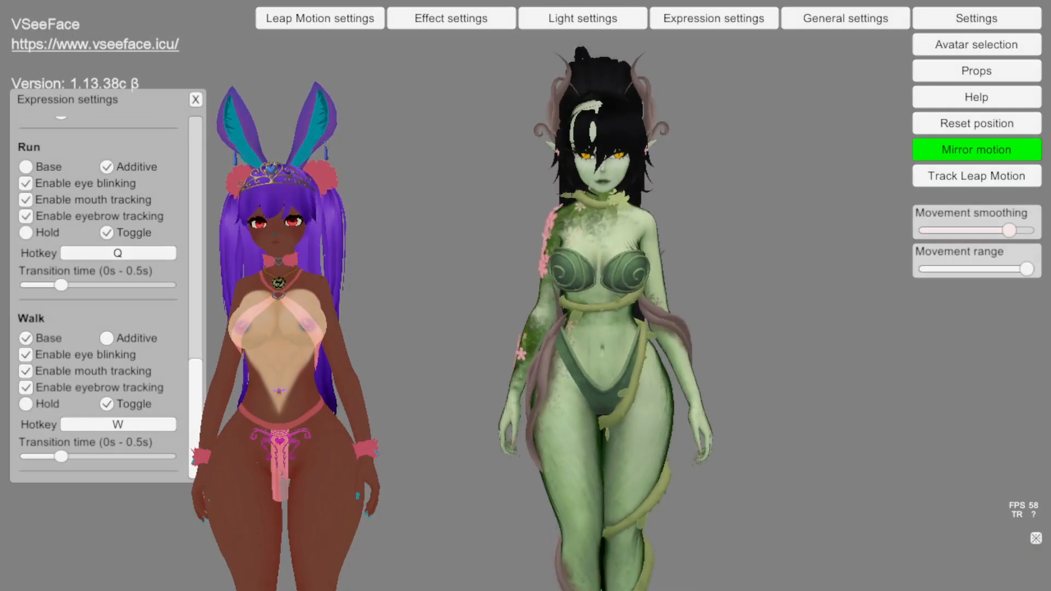
pyautogui.press('w')
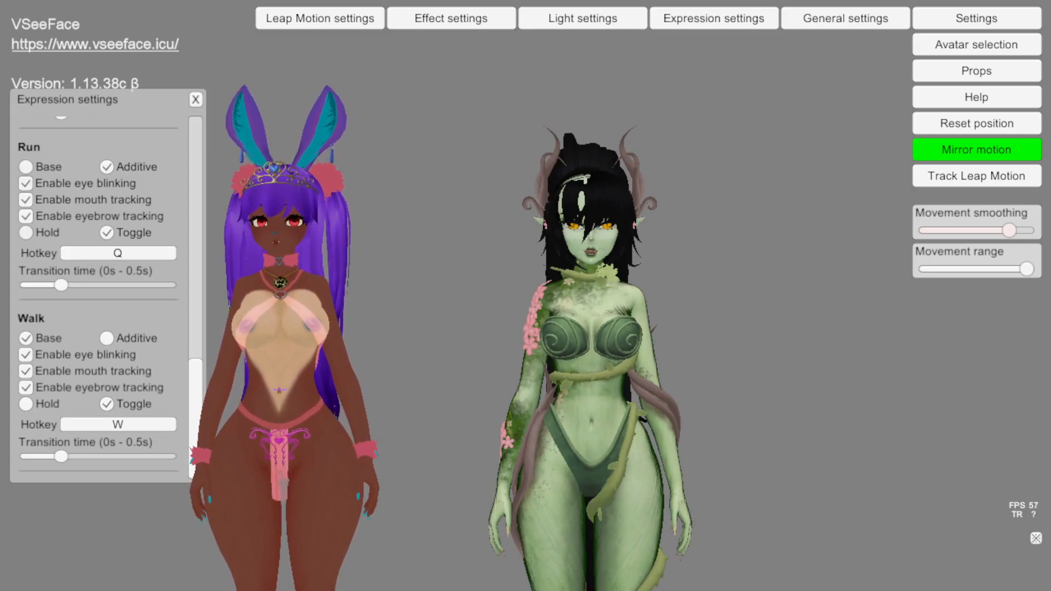
# Set the Run expression to Hold with the Shift+W hotkey, and reassign W to Walk
pyautogui.click(26, 232)
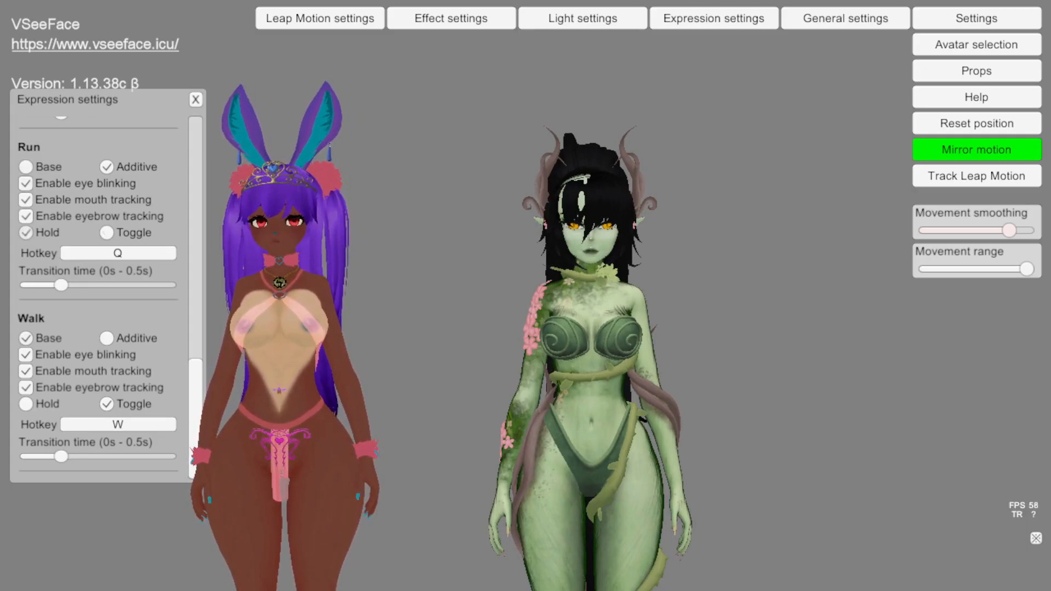
pyautogui.click(118, 253)
pyautogui.hotkey('shift', 'w')
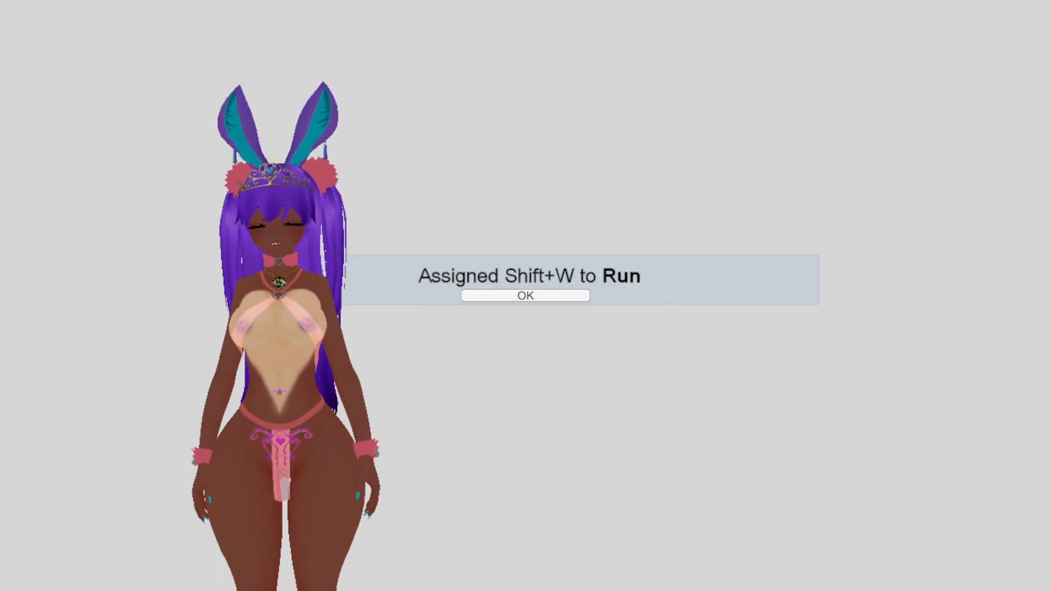
pyautogui.click(526, 296)
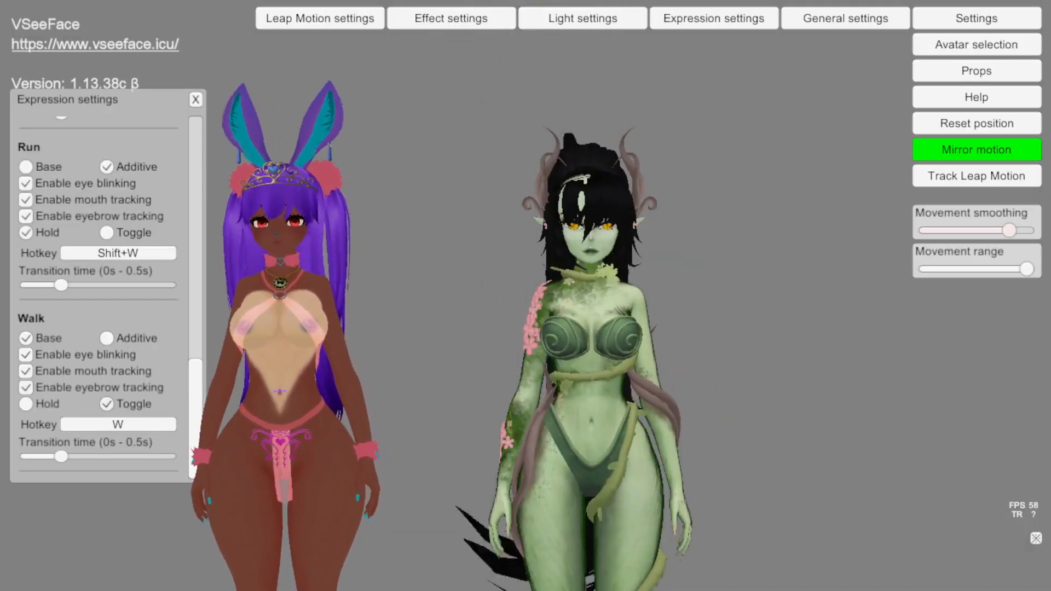
pyautogui.click(117, 425)
pyautogui.press('w')
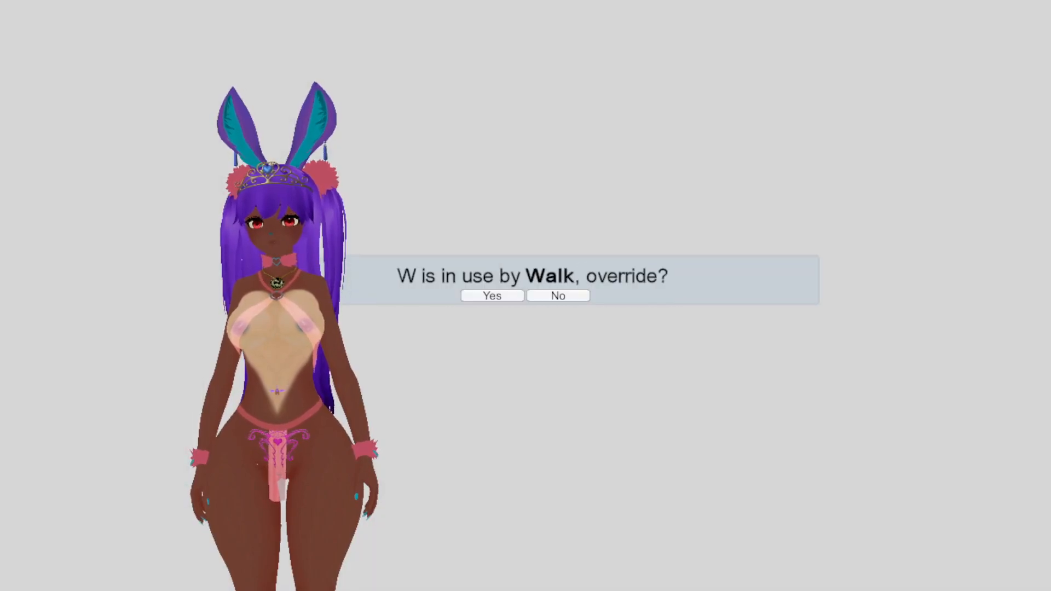
pyautogui.click(491, 295)
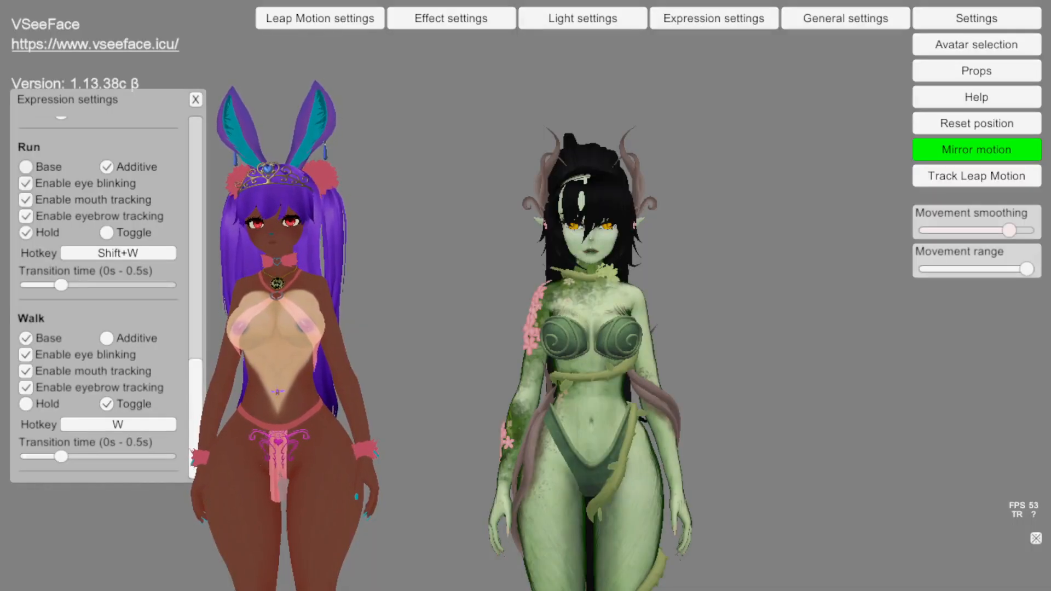
# Test the Walk and Run hotkeys with Run as Base and as Additive, and set Run back to Base
pyautogui.click(25, 167)
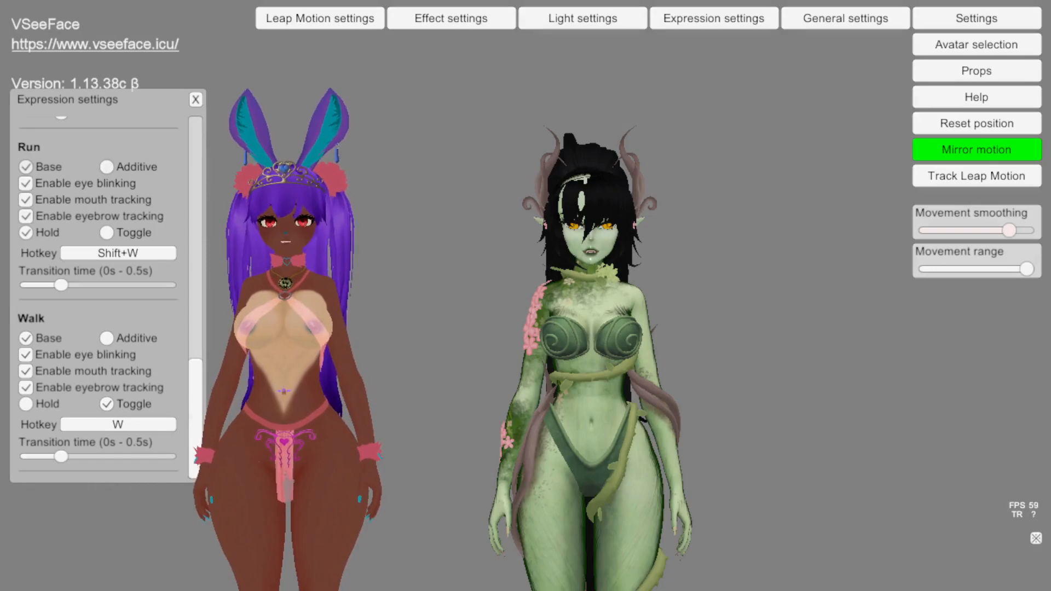
pyautogui.press('w')
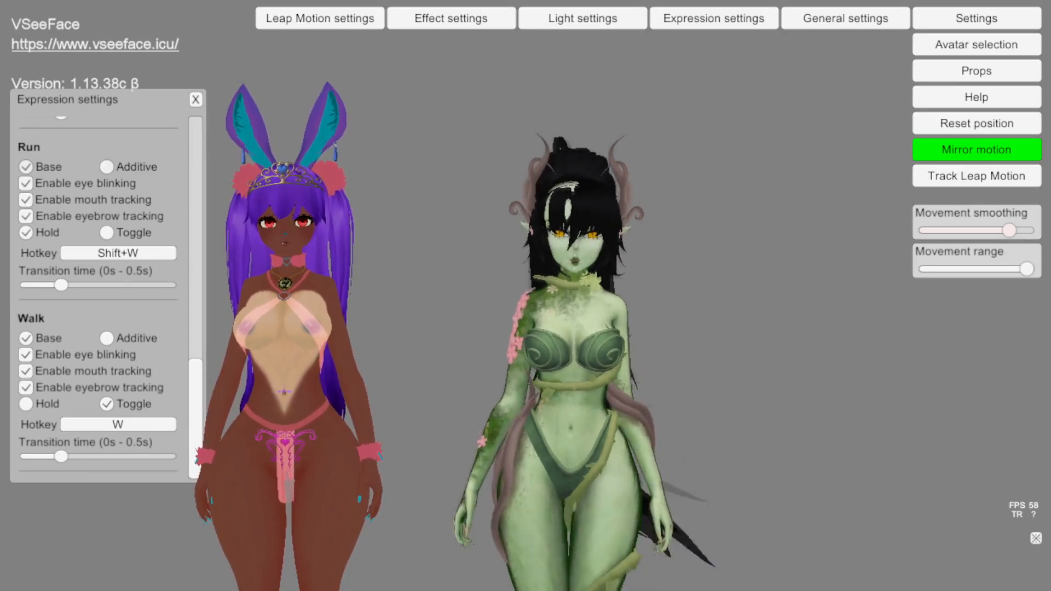
pyautogui.click(106, 167)
pyautogui.hotkey('shift', 'w')
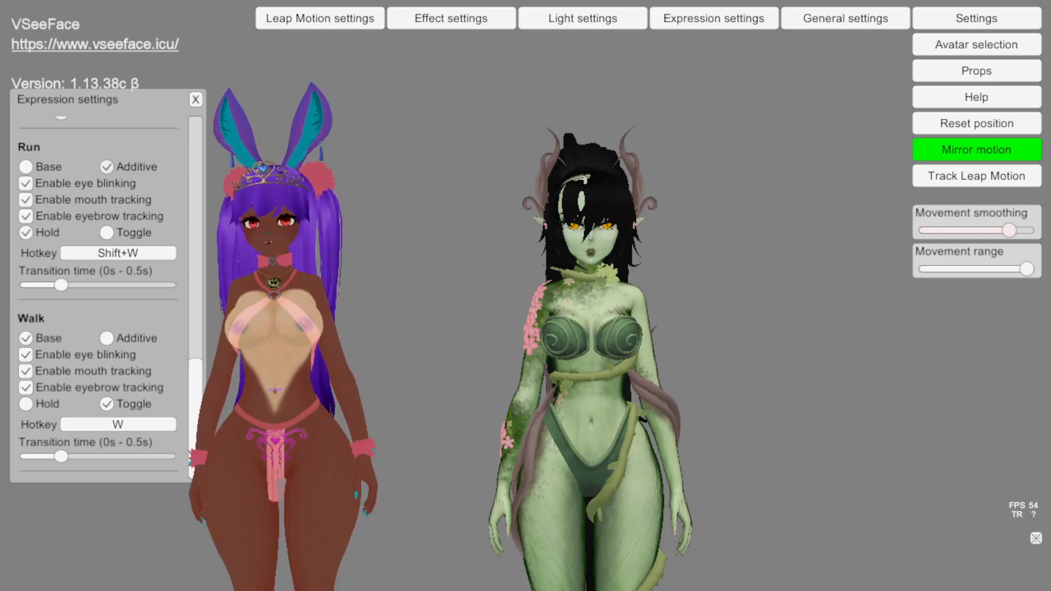
pyautogui.click(25, 167)
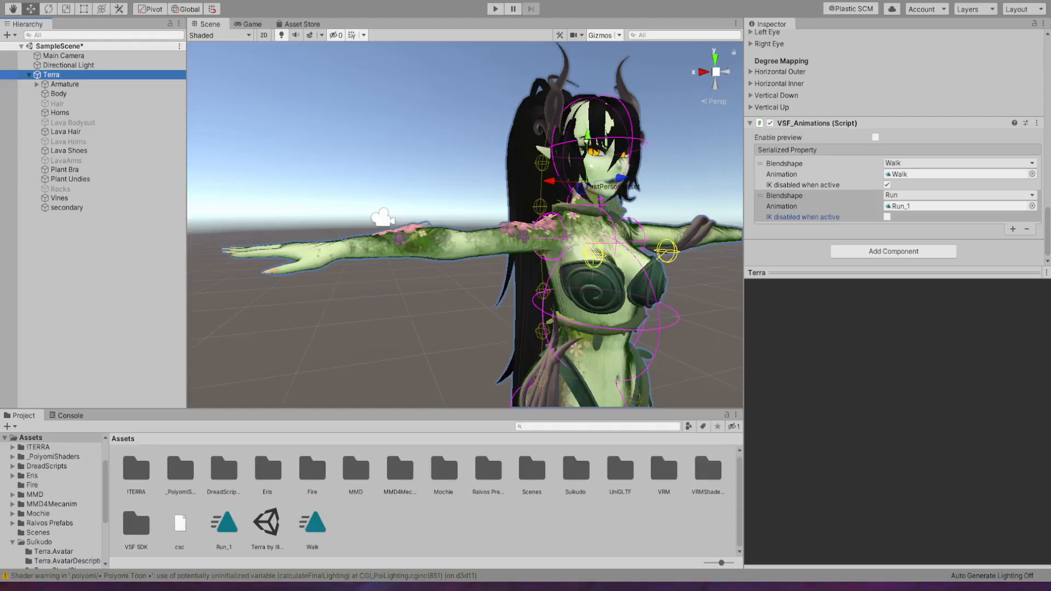
# In Unity, turn on Loop Time and Loop Pose for the previewed Run_1 clip, and check the Walk clip's loop settings
pyautogui.click(224, 524)
pyautogui.scroll(3, 964, 194)
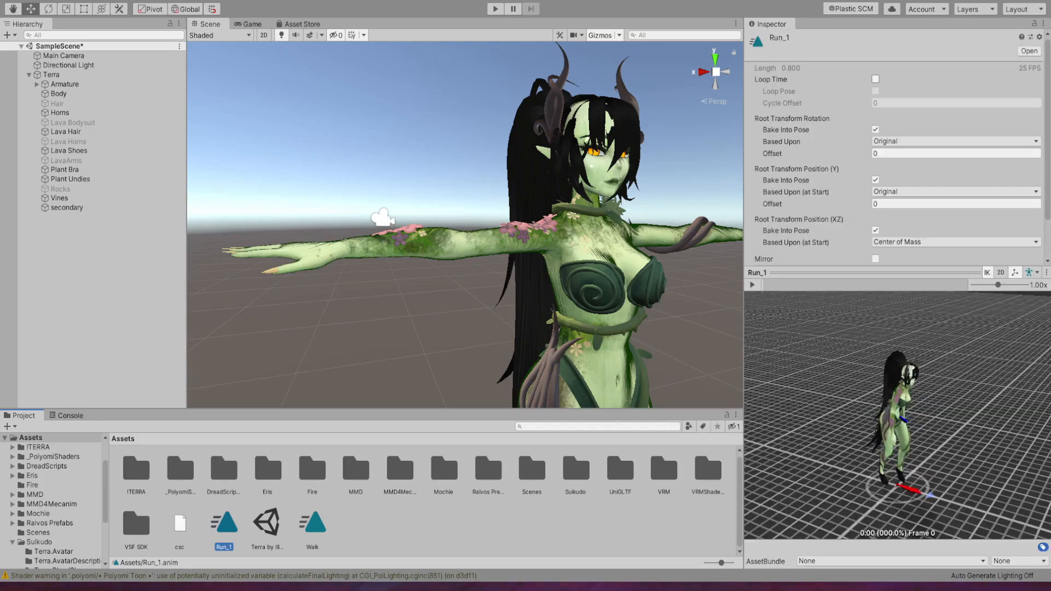
pyautogui.click(876, 79)
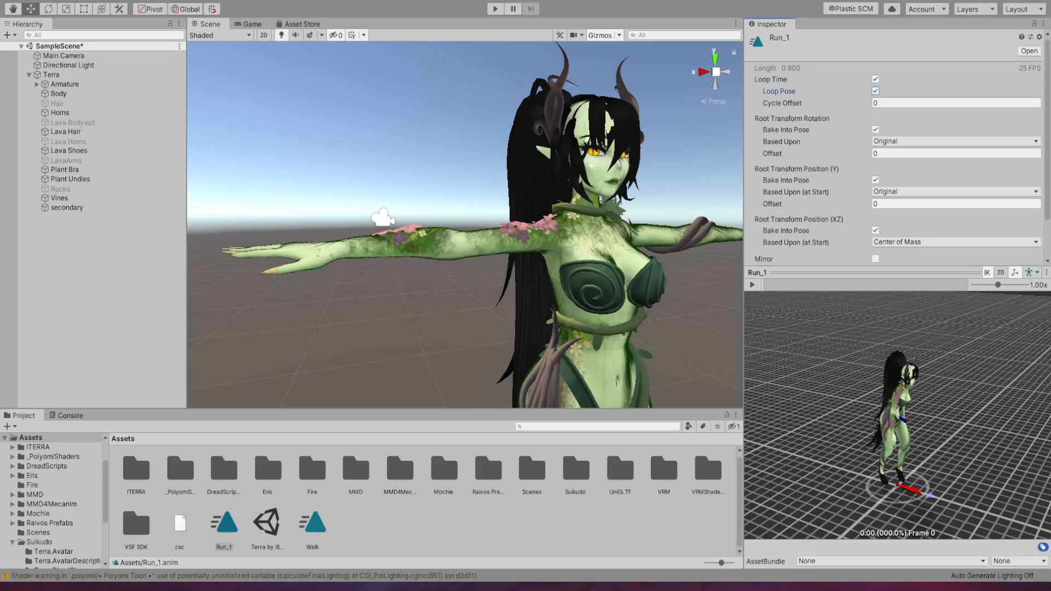
pyautogui.click(753, 285)
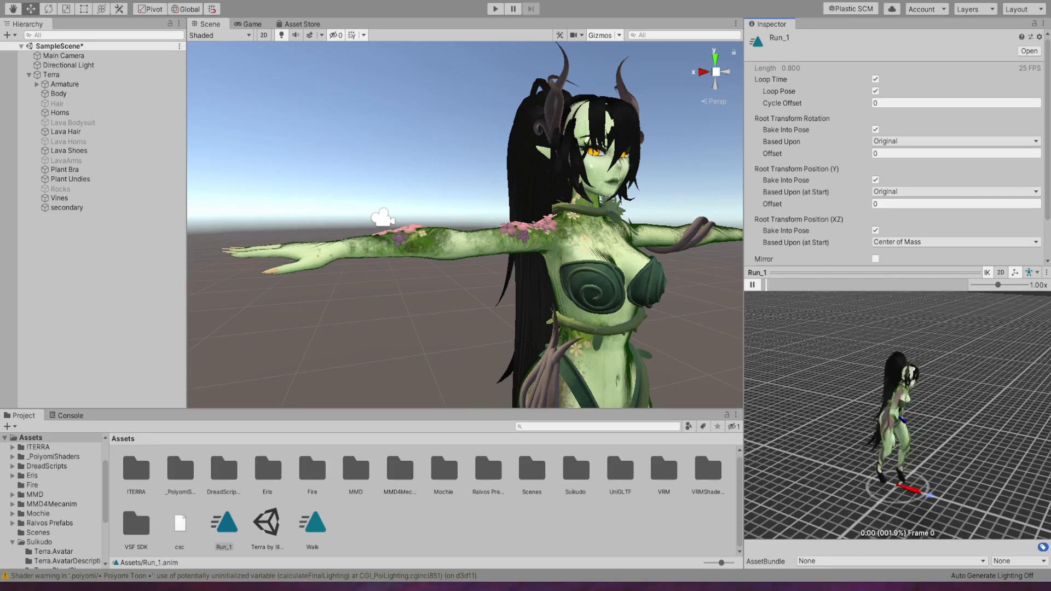
pyautogui.click(313, 524)
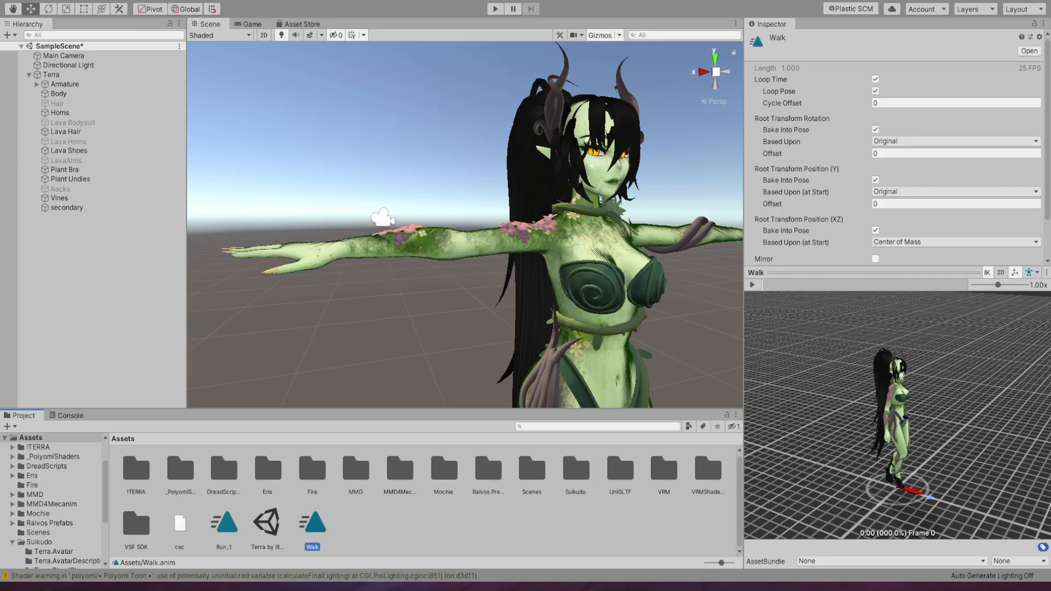